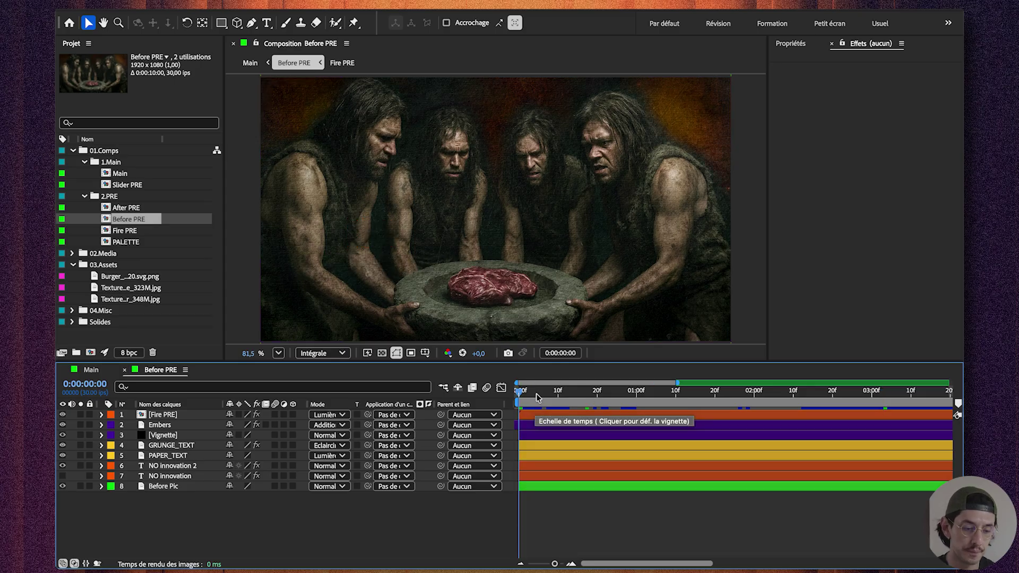
Solo the Before Pic layer to isolate the base image from the other layers.
{"action": "left_click", "coordinate": [81, 487]}
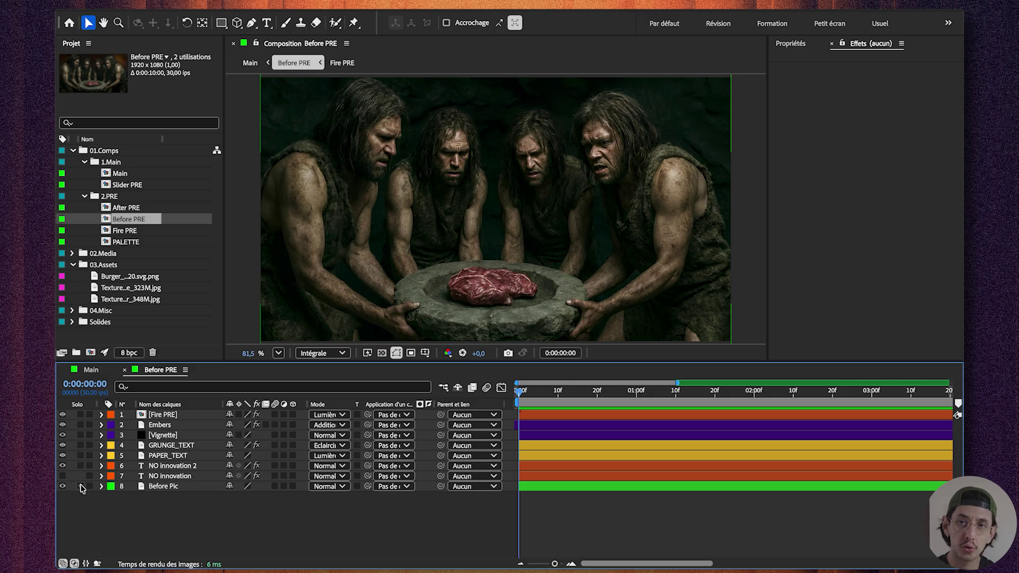
{"action": "left_click", "coordinate": [81, 486]}
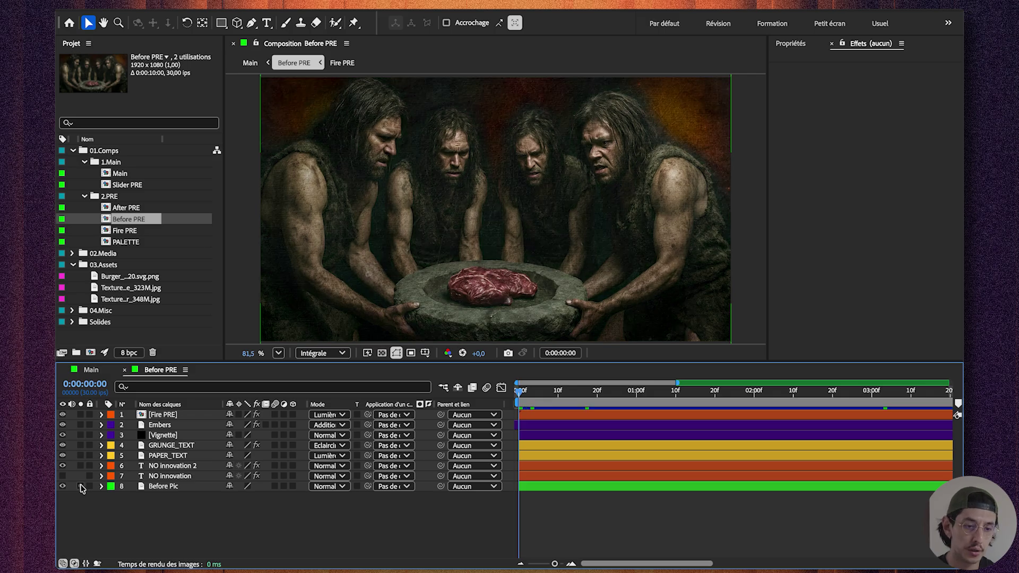
{"action": "mouse_move", "coordinate": [567, 393]}
{"action": "left_mouse_down"}
{"action": "mouse_move", "coordinate": [614, 393]}
{"action": "mouse_move", "coordinate": [557, 398]}
{"action": "left_mouse_up"}
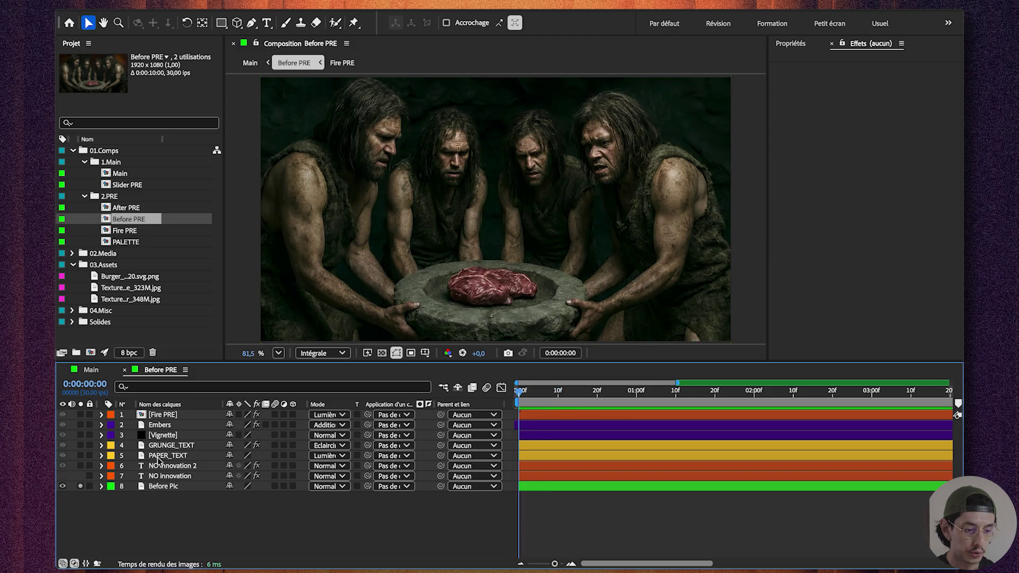
Solo the PAPER_TEXT layer together with Before Pic and examine the paper texture up close on the image.
{"action": "left_click", "coordinate": [157, 457]}
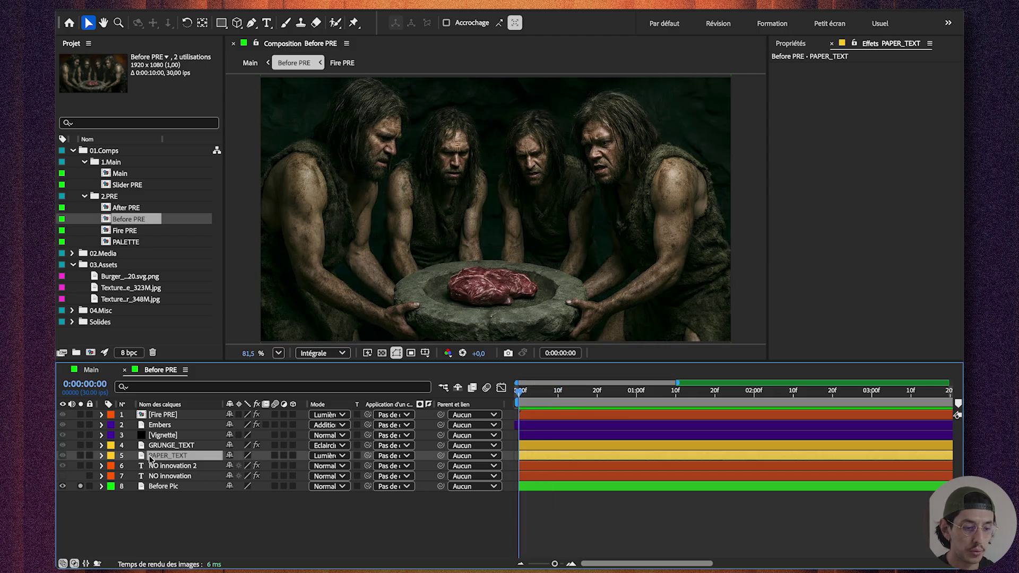
{"action": "left_click", "coordinate": [80, 456]}
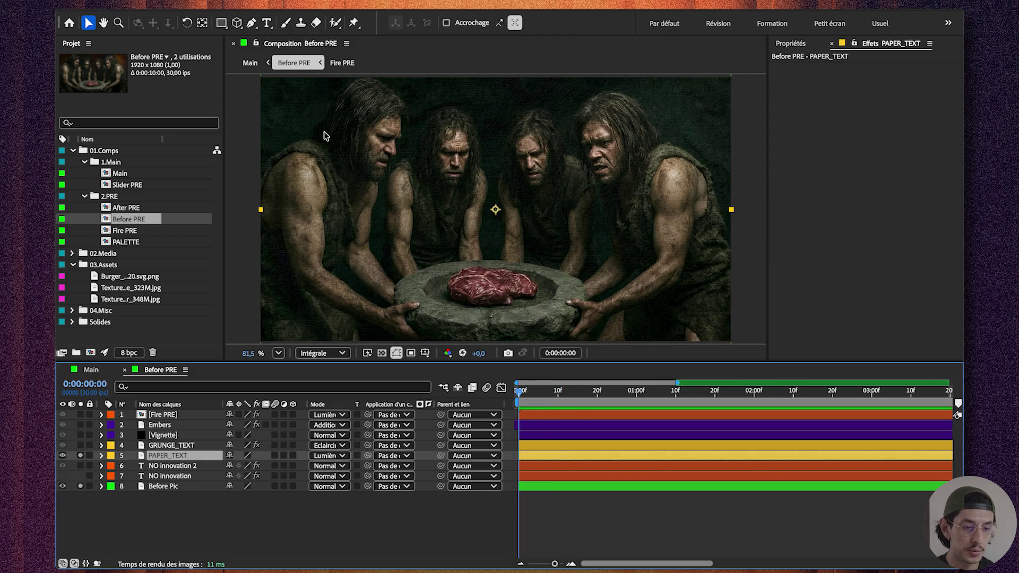
{"action": "scroll", "coordinate": [309, 126], "scroll_direction": "up", "scroll_amount": 4}
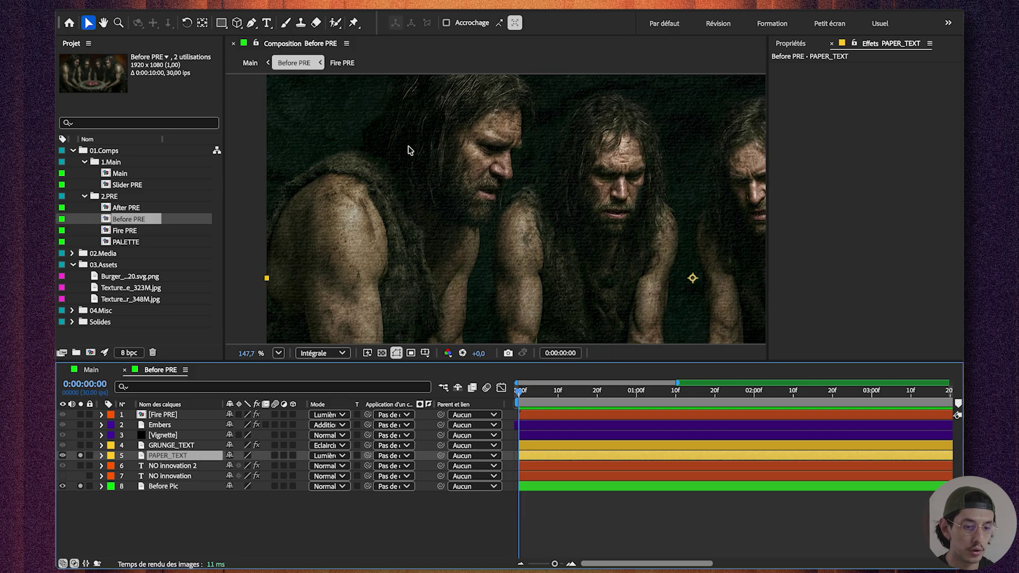
{"action": "key", "text": "shift+slash"}
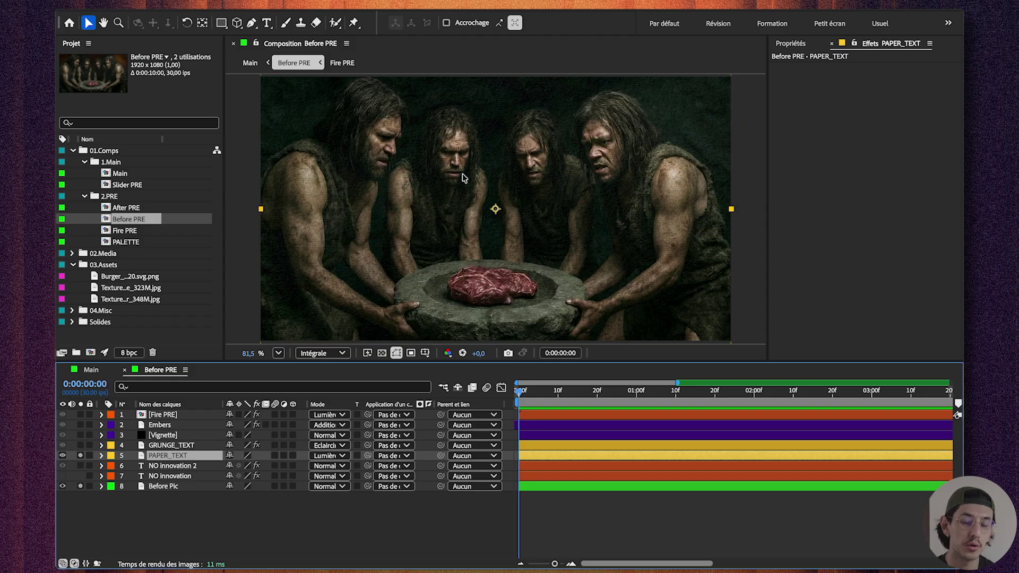
{"action": "scroll", "coordinate": [463, 178], "scroll_direction": "up", "scroll_amount": 2}
Solo the GRUNGE_TEXT layer as well and examine the combined textures over the characters and dark background.
{"action": "left_click_drag", "start_coordinate": [80, 445], "coordinate": [80, 456]}
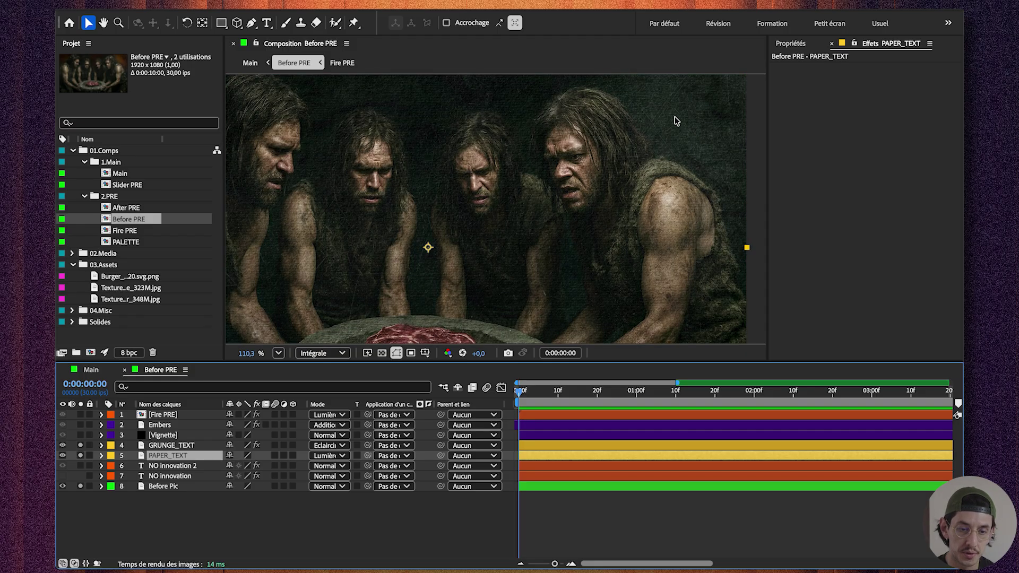
{"action": "left_click_drag", "start_coordinate": [668, 118], "coordinate": [665, 140]}
{"action": "scroll", "coordinate": [655, 139], "scroll_direction": "up", "scroll_amount": 5}
{"action": "scroll", "coordinate": [595, 192], "scroll_direction": "down", "scroll_amount": 5}
{"action": "scroll", "coordinate": [573, 196], "scroll_direction": "up", "scroll_amount": 3}
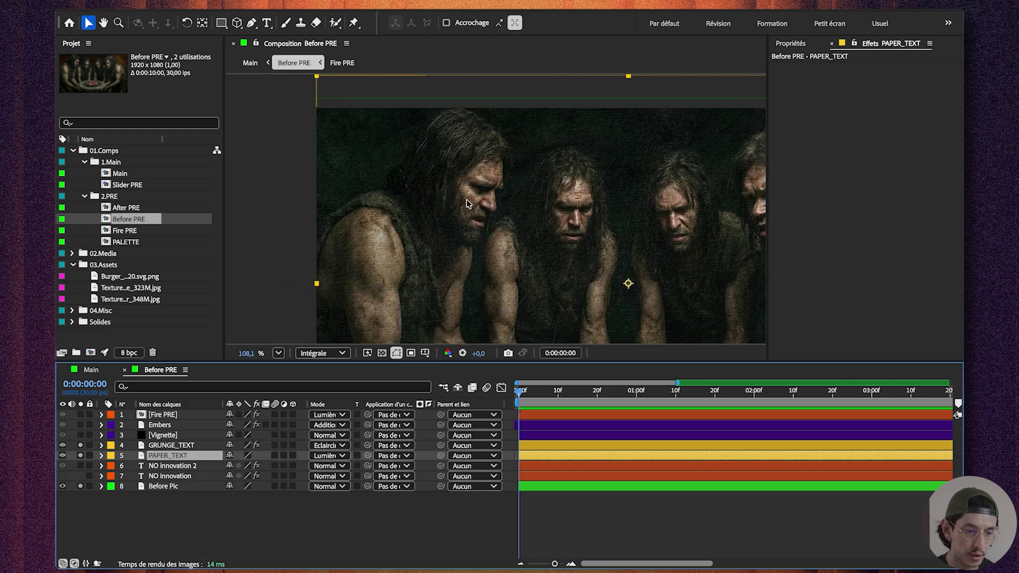
Check the opacity of the GRUNGE_TEXT and PAPER_TEXT layers, keeping PAPER_TEXT in Lumière linéaire blend mode, and restore the full-frame view.
{"action": "left_click", "coordinate": [178, 447], "text": "ctrl"}
{"action": "key", "text": "t"}
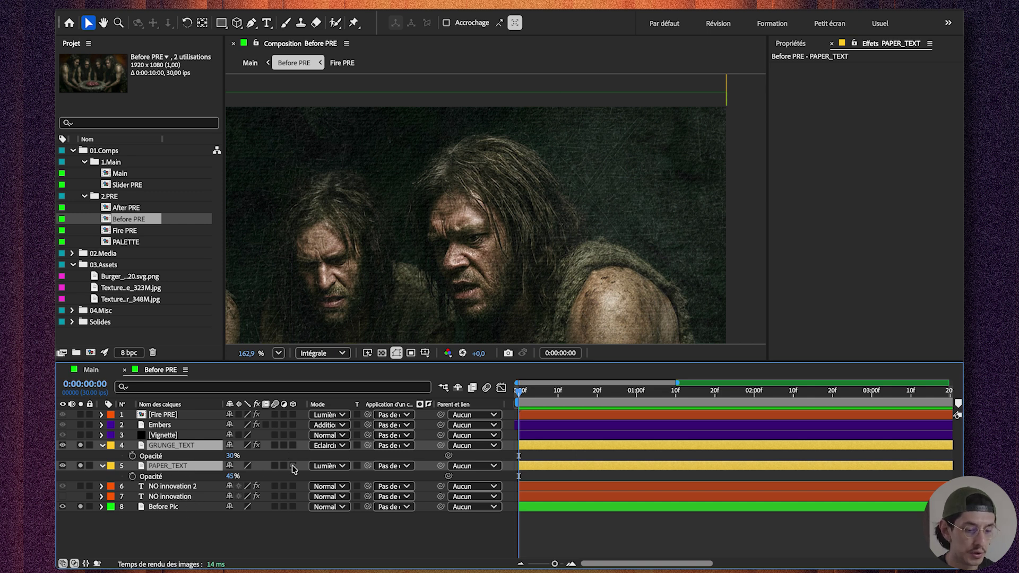
{"action": "left_click", "coordinate": [318, 466]}
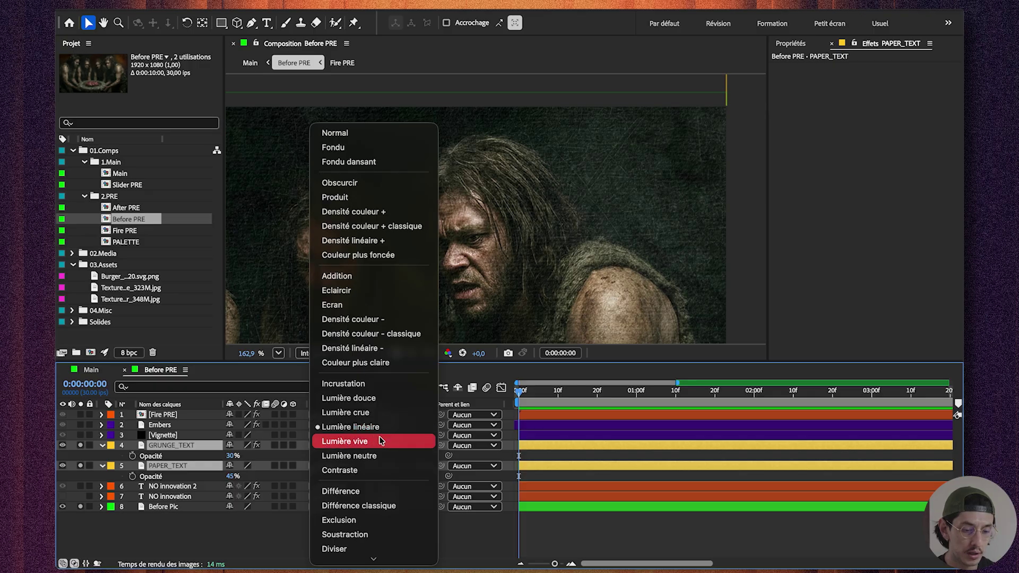
{"action": "left_click", "coordinate": [359, 428]}
{"action": "key", "text": "t"}
{"action": "key", "text": "F2"}
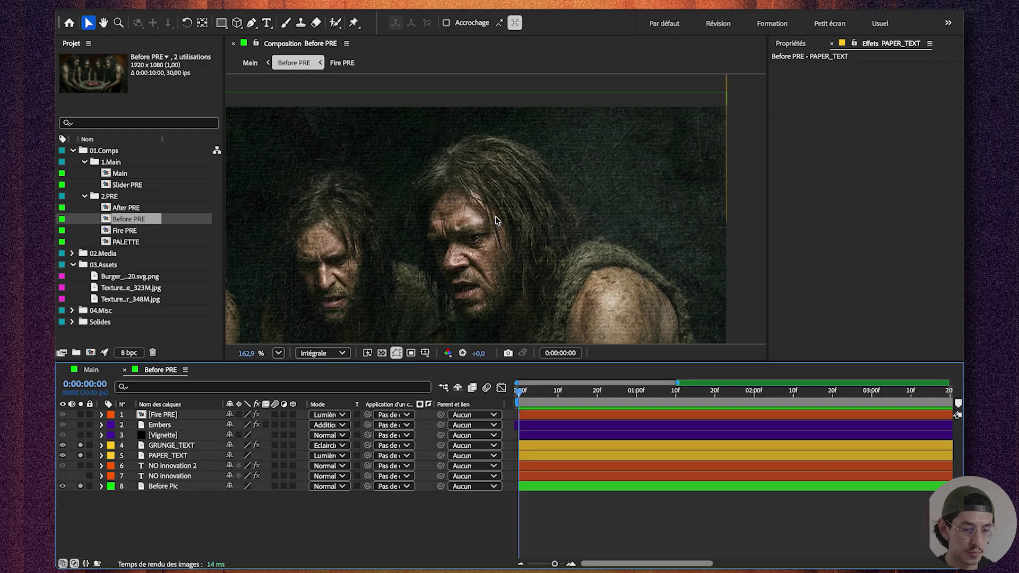
{"action": "key", "text": "shift+/"}
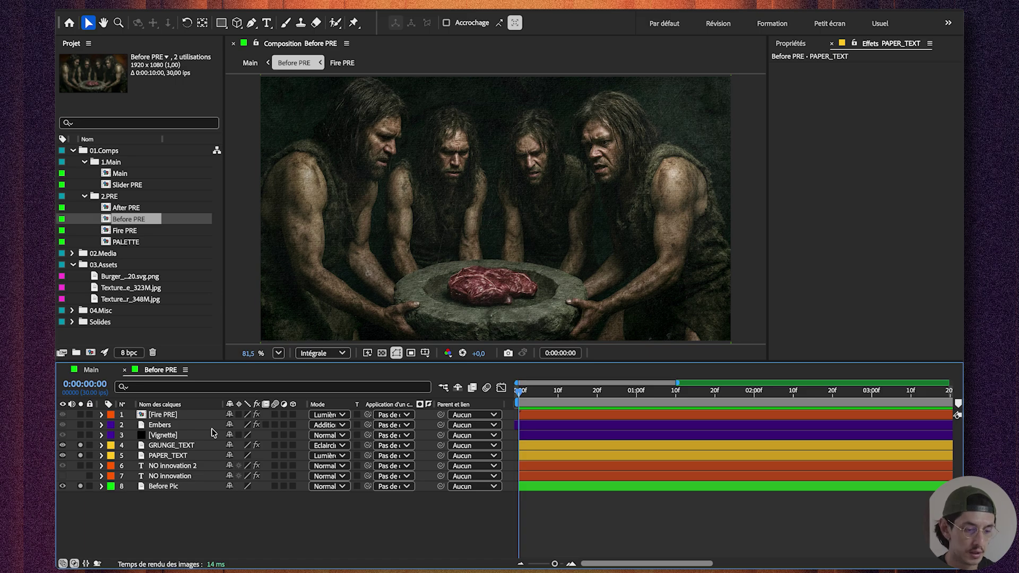
Inspect the Inverser effect on GRUNGE_TEXT, and solo the Vignette layer with its elliptical mask outline shown.
{"action": "left_click", "coordinate": [176, 445]}
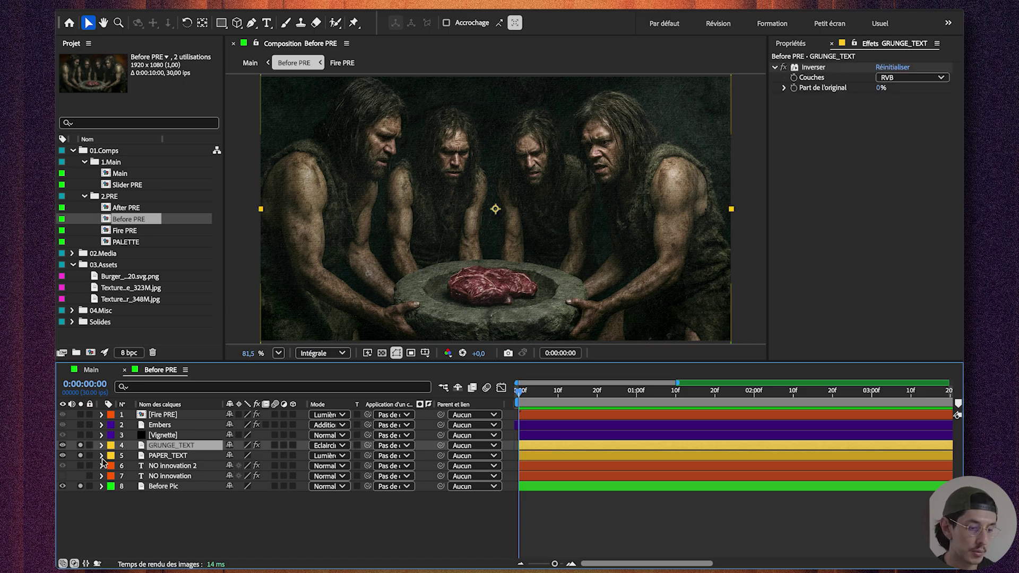
{"action": "left_click", "coordinate": [80, 435]}
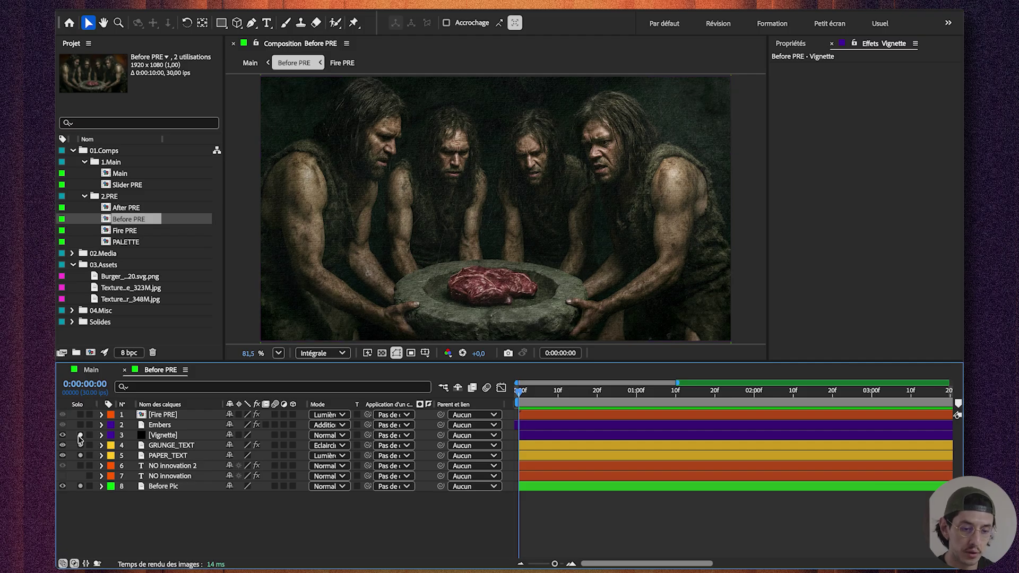
{"action": "left_click", "coordinate": [162, 434]}
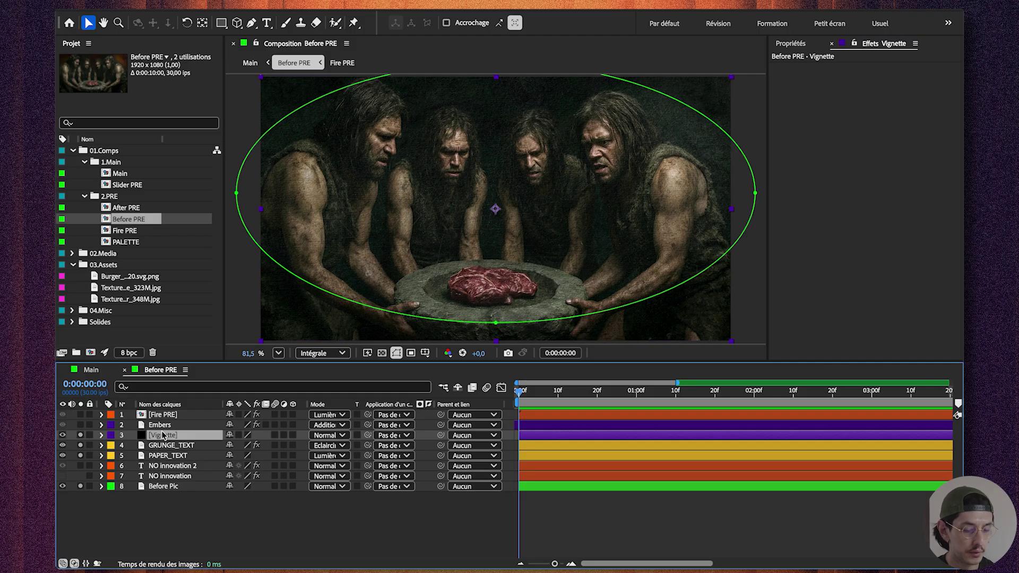
{"action": "key", "text": "ctrl+space"}
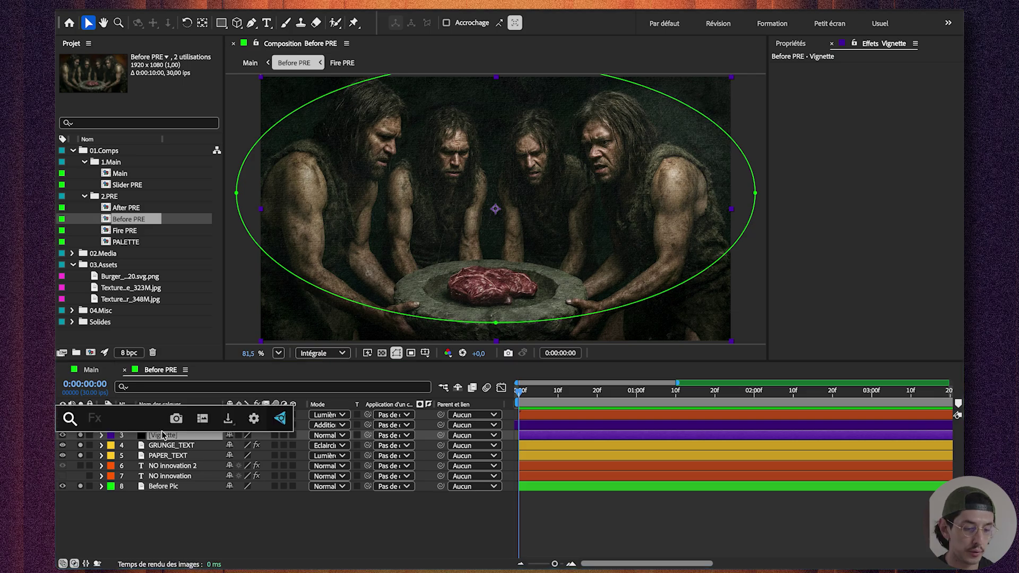
{"action": "type", "text": "vign"}
{"action": "key", "text": "Return"}
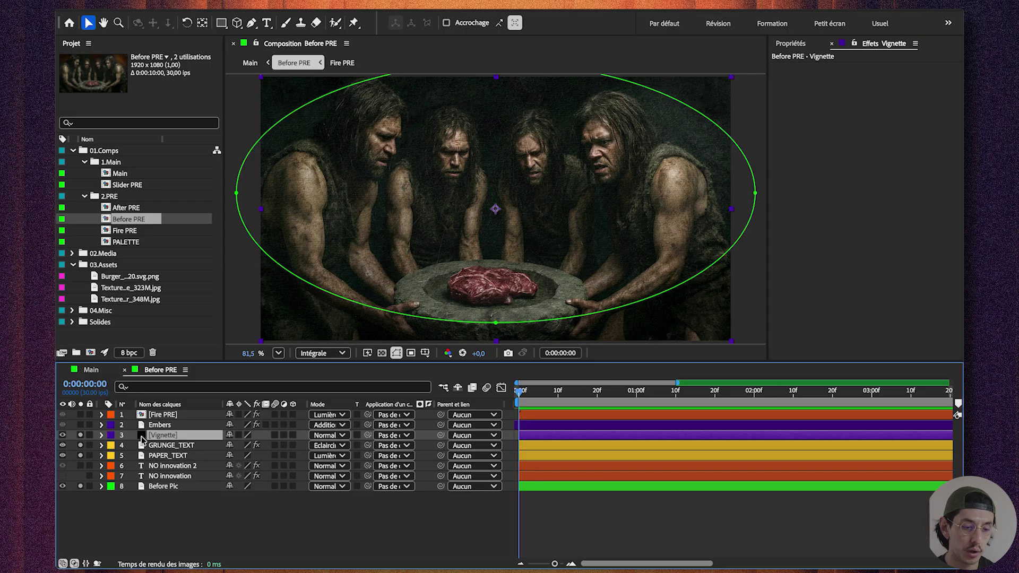
{"action": "key", "text": "ctrl+y"}
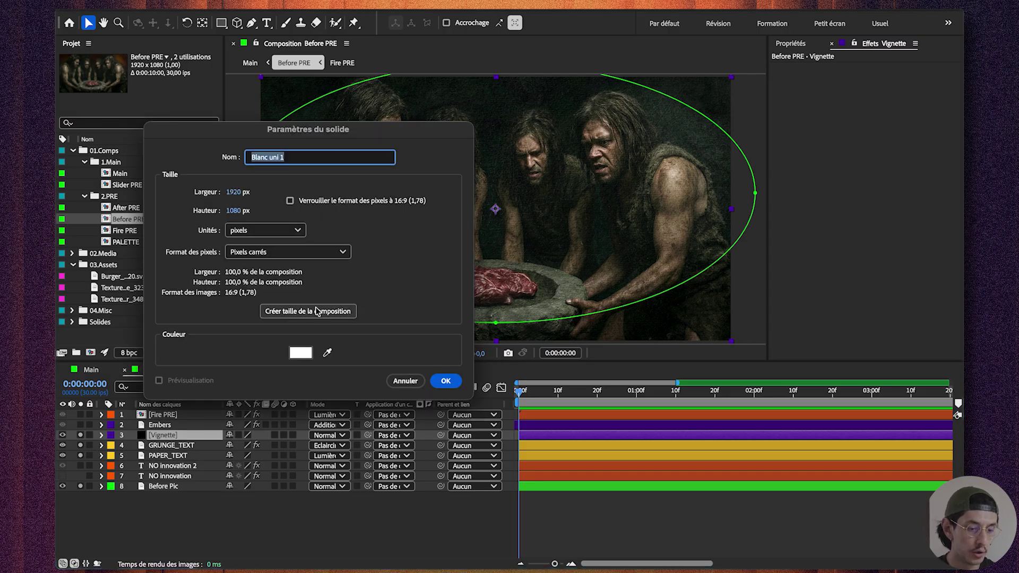
{"action": "left_click", "coordinate": [406, 381]}
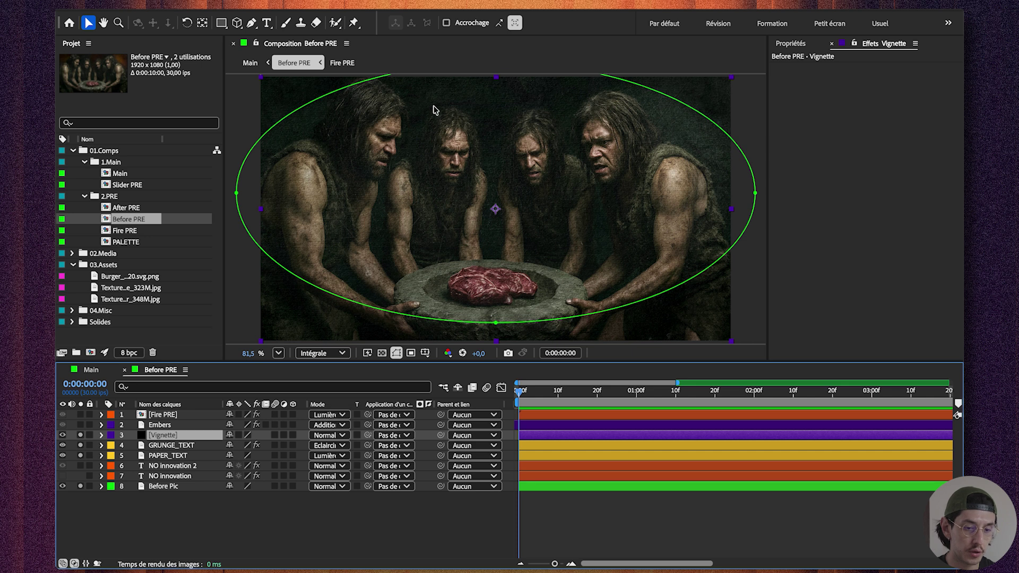
Reveal the Vignette layer's mask settings and locate the Ellipse tool used for such a mask.
{"action": "key", "text": "m"}
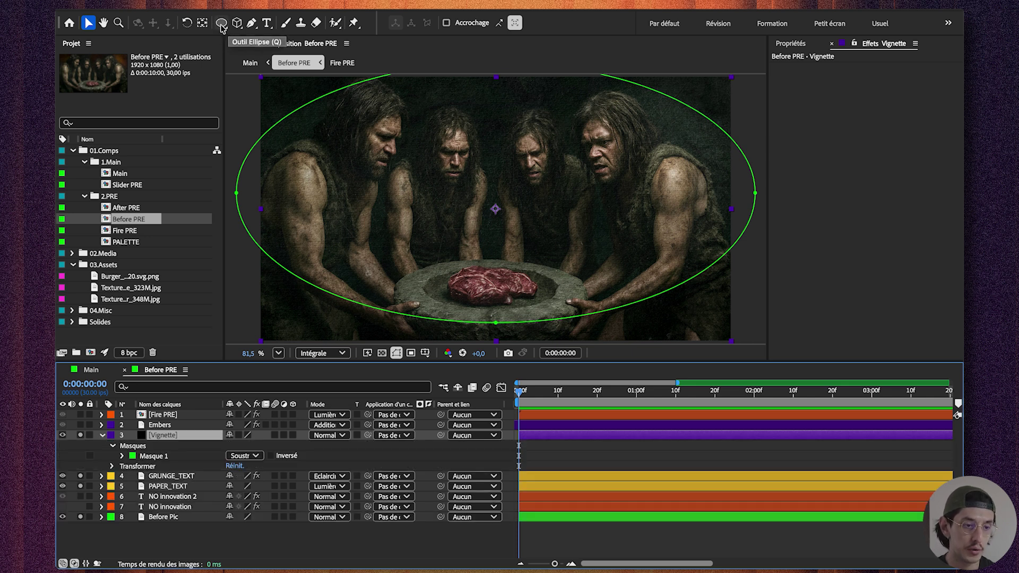
{"action": "double_click", "coordinate": [221, 23]}
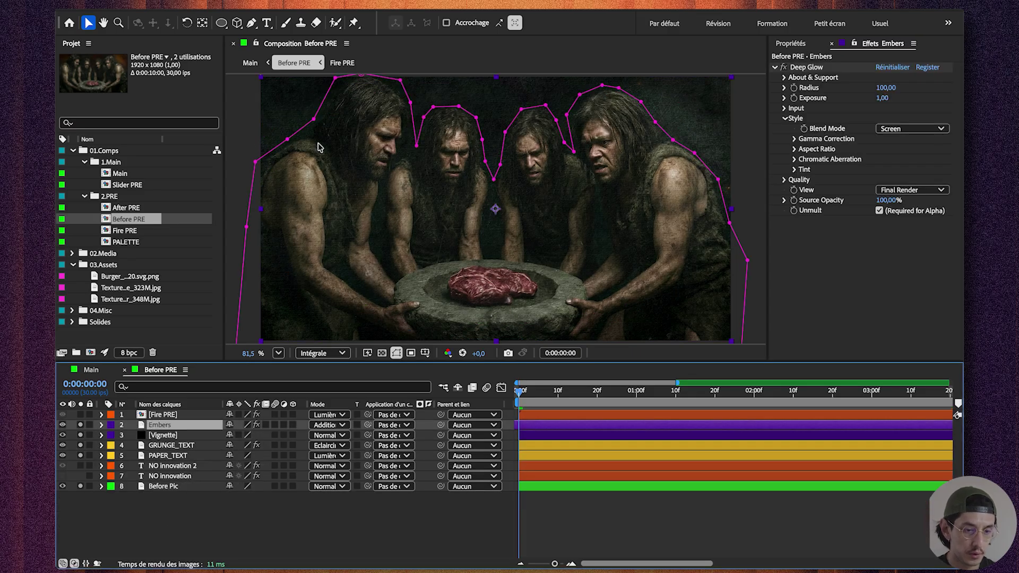
Play back the composition with the Embers layer and check the feather of its inverted mask.
{"action": "key", "text": "space"}
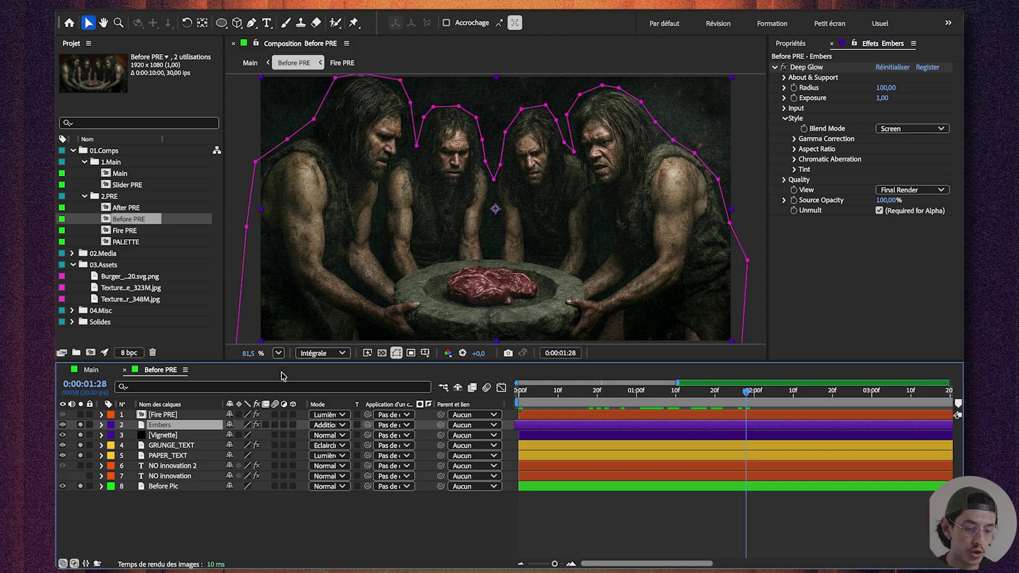
{"action": "key", "text": "f"}
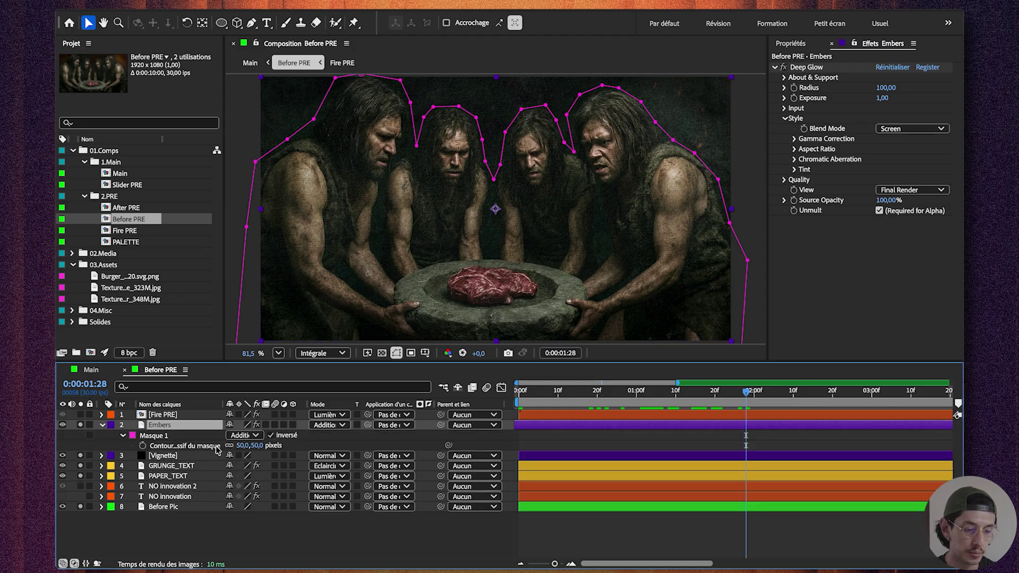
{"action": "key", "text": "f"}
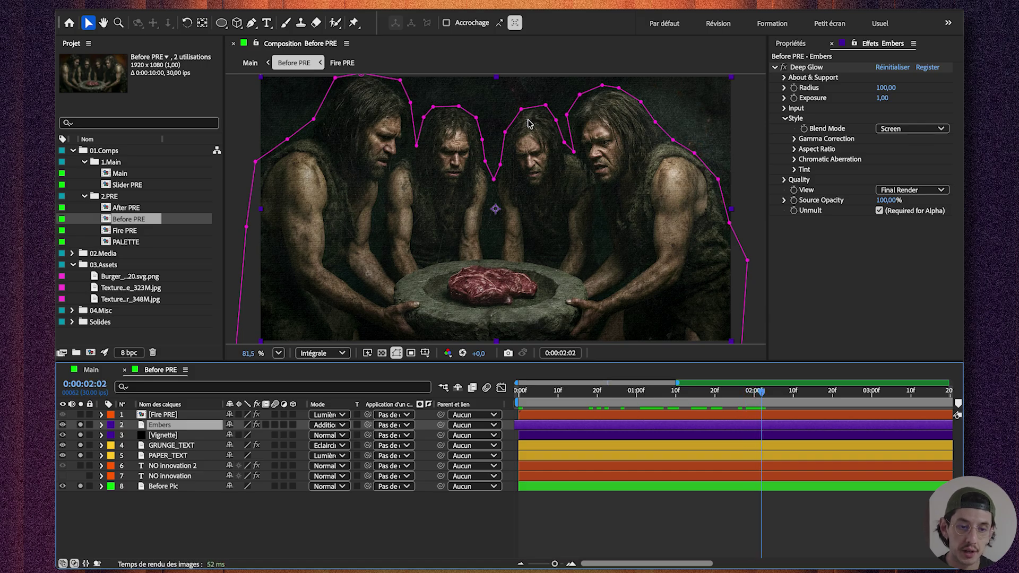
Inspect the Embers layer's Deep Glow effect and opacity at 0:00:02:05.
{"action": "left_click", "coordinate": [699, 392]}
{"action": "left_click_drag", "start_coordinate": [704, 392], "coordinate": [774, 393]}
{"action": "left_click", "coordinate": [815, 67]}
{"action": "key", "text": "t"}
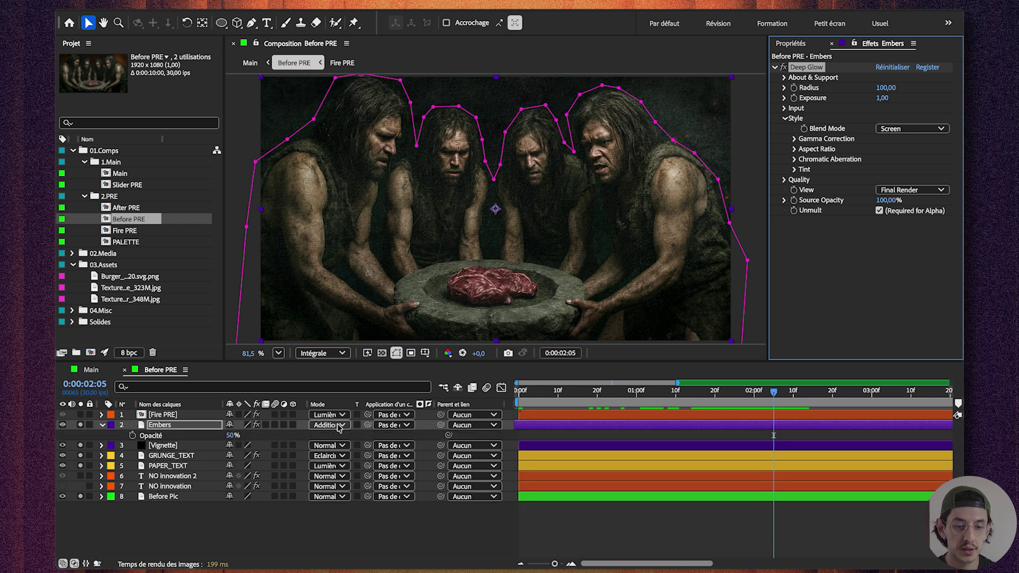
{"action": "key", "text": "t"}
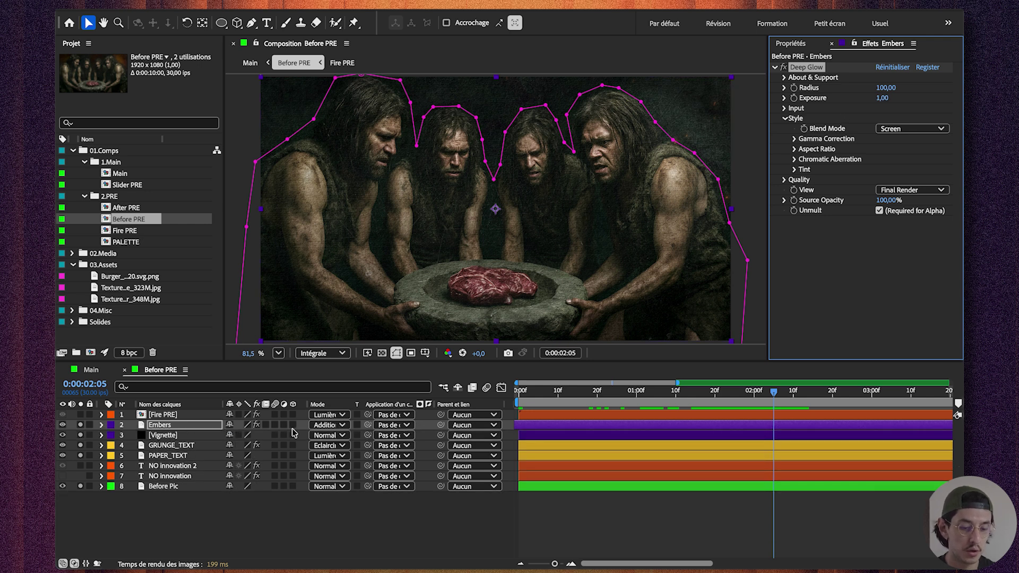
Preview the embers animation by scrubbing and playing the timeline between about 0:00:01:02 and 0:00:01:20.
{"action": "left_click", "coordinate": [723, 394]}
{"action": "left_click", "coordinate": [715, 402]}
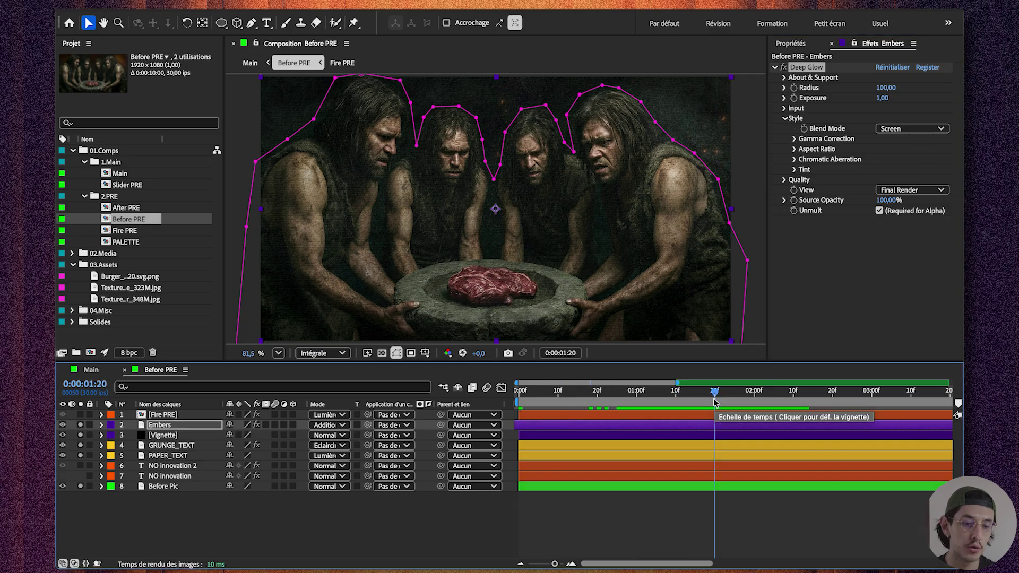
{"action": "left_click_drag", "start_coordinate": [715, 401], "coordinate": [646, 405]}
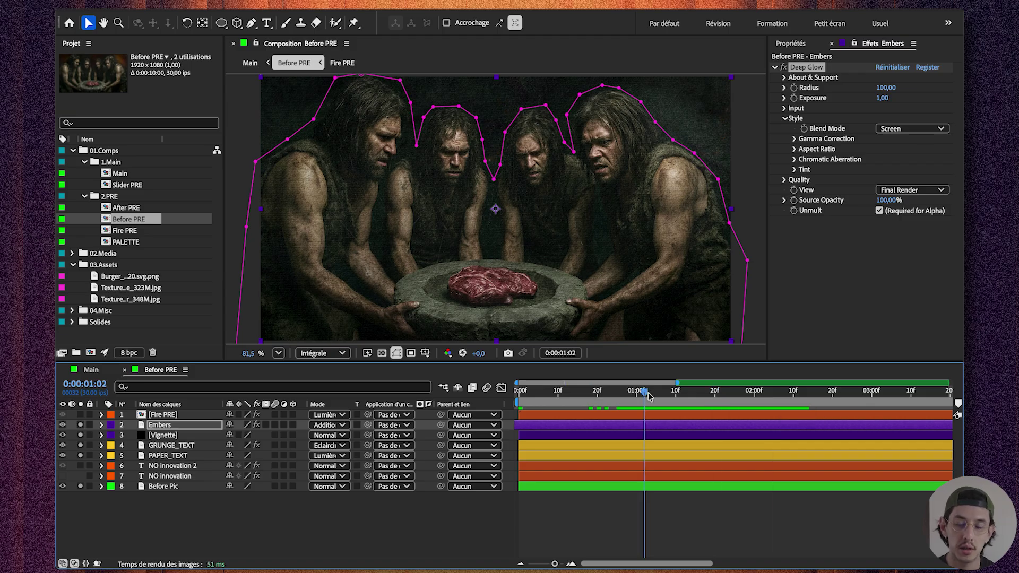
{"action": "key", "text": "space"}
{"action": "left_click_drag", "start_coordinate": [714, 399], "coordinate": [689, 404]}
{"action": "left_click", "coordinate": [711, 395]}
Solo the Fire PRE layer and scrub from about 0:00:01:18 to 0:00:01:25 to preview the fire glow behind the characters.
{"action": "left_click", "coordinate": [80, 415]}
{"action": "left_click", "coordinate": [164, 416]}
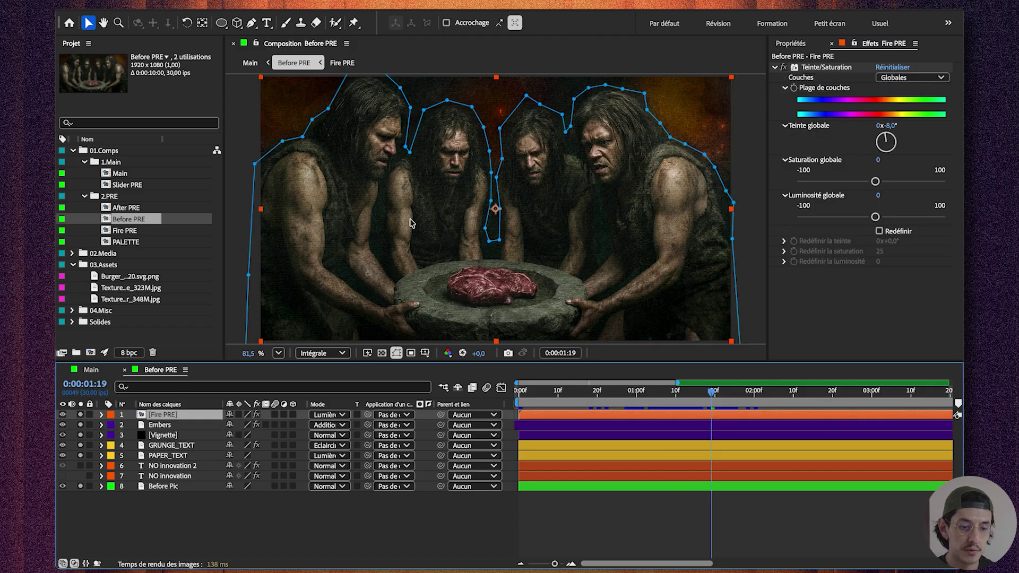
{"action": "left_click", "coordinate": [307, 513]}
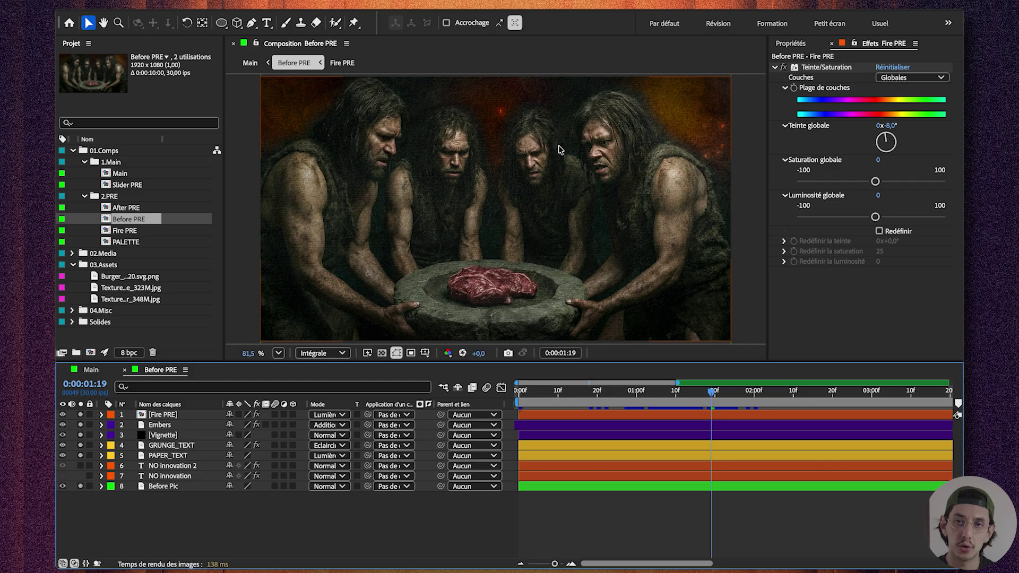
{"action": "left_click_drag", "start_coordinate": [711, 392], "coordinate": [708, 413]}
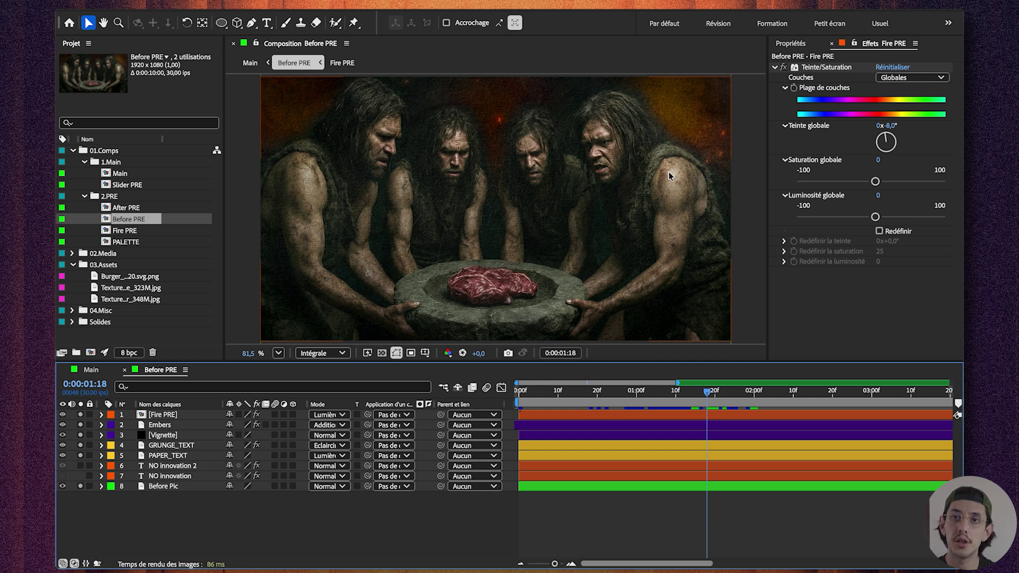
{"action": "left_click_drag", "start_coordinate": [706, 394], "coordinate": [734, 396]}
Open the Fire PRE precomposition and hide its Glow, Blur and Turbulences layers to expose the raw shapes.
{"action": "left_click", "coordinate": [176, 416]}
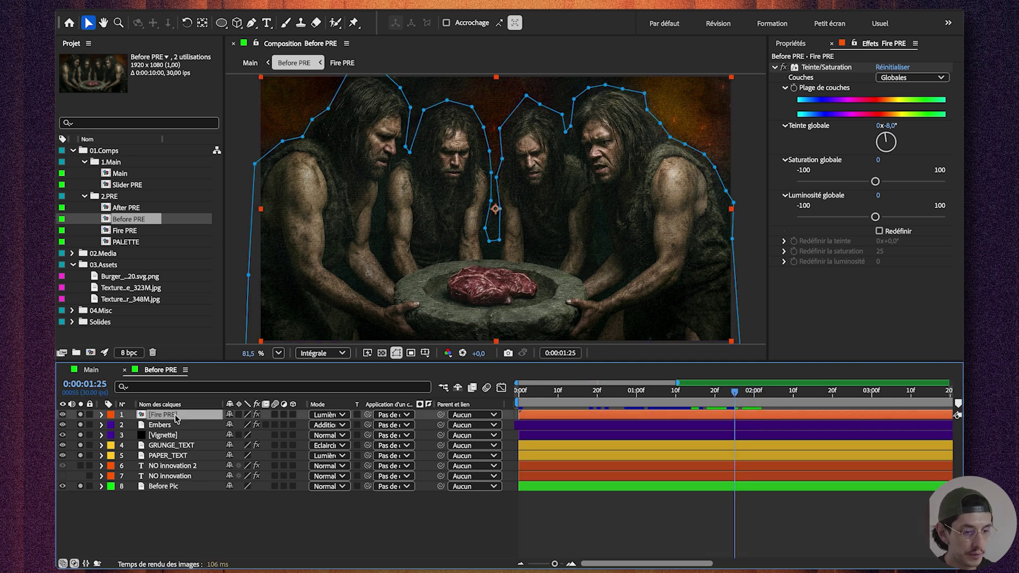
{"action": "double_click", "coordinate": [166, 415]}
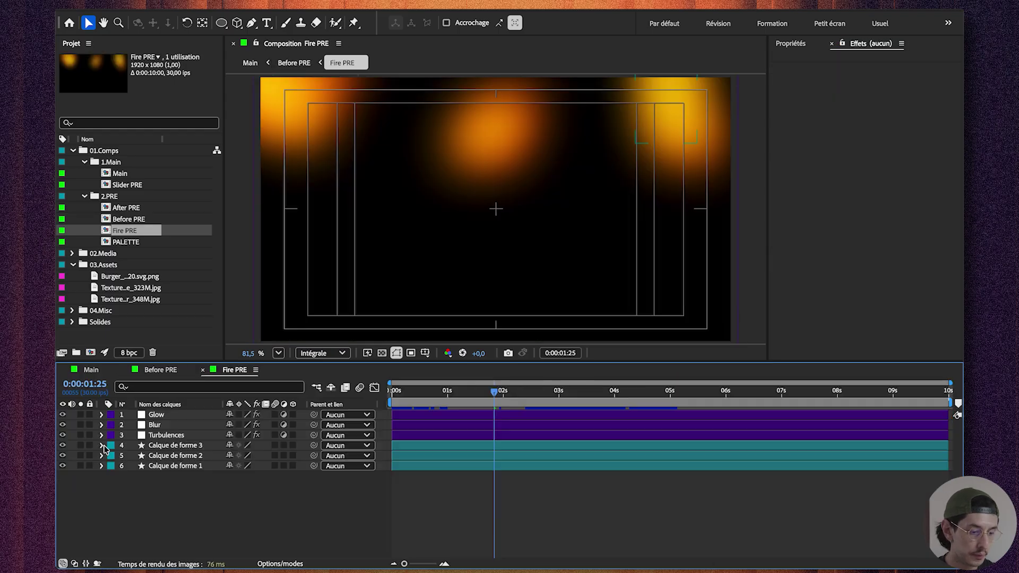
{"action": "left_click_drag", "start_coordinate": [63, 425], "coordinate": [63, 414]}
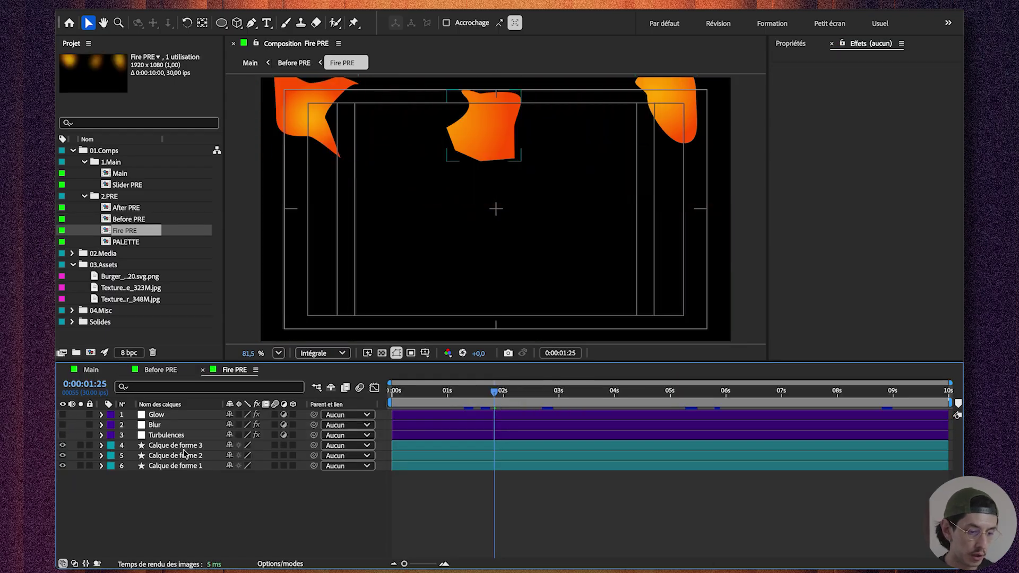
Hide the title/action-safe guides in the Fire PRE viewer to leave the three orange shapes unobstructed.
{"action": "left_click", "coordinate": [182, 447]}
{"action": "left_click", "coordinate": [191, 494]}
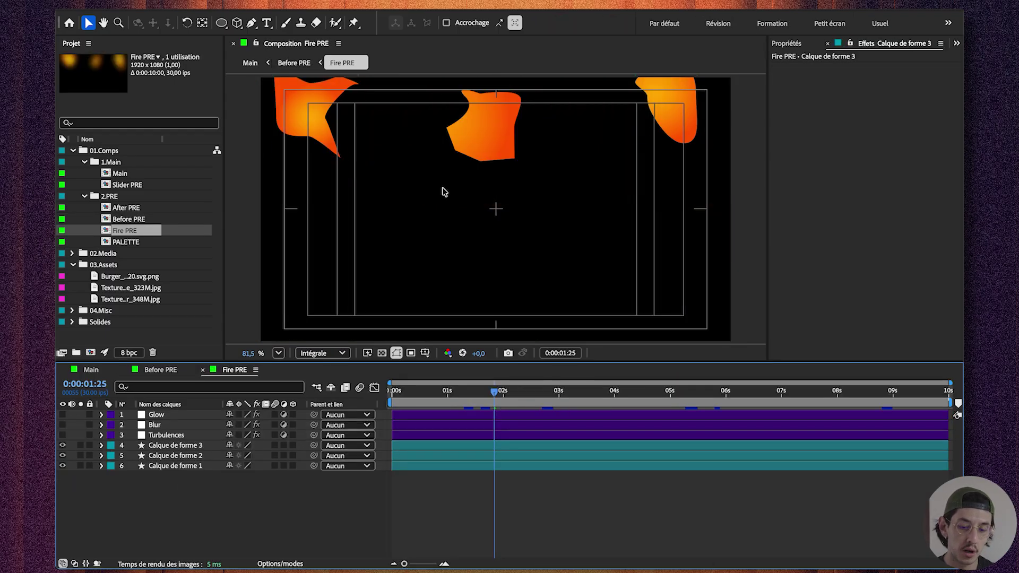
{"action": "key", "text": "apostrophe"}
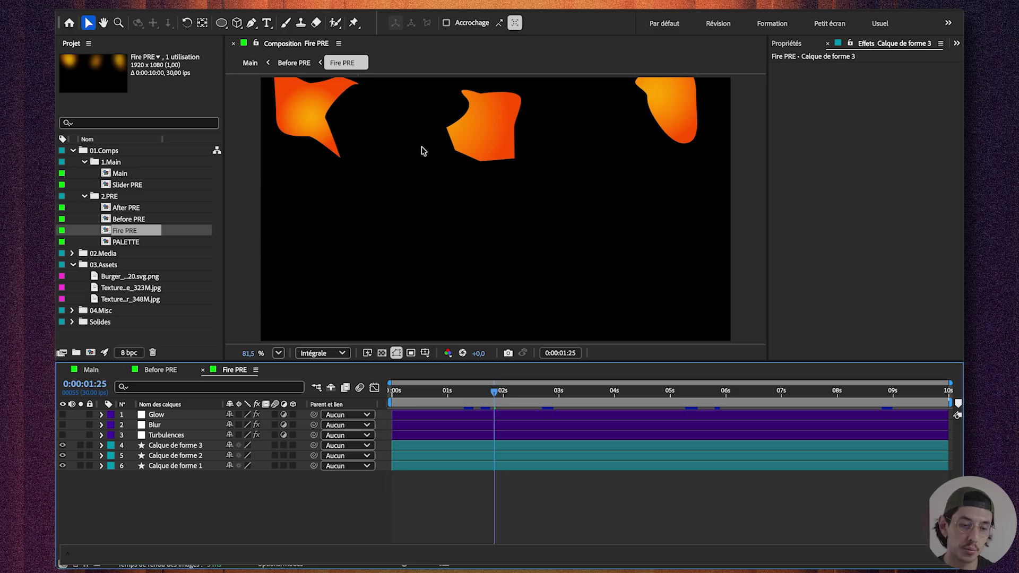
Reveal the Position expression of Calque de forme 3 and play Fire PRE from the start to preview the shapes' wiggle.
{"action": "left_click", "coordinate": [194, 446]}
{"action": "key", "text": "p"}
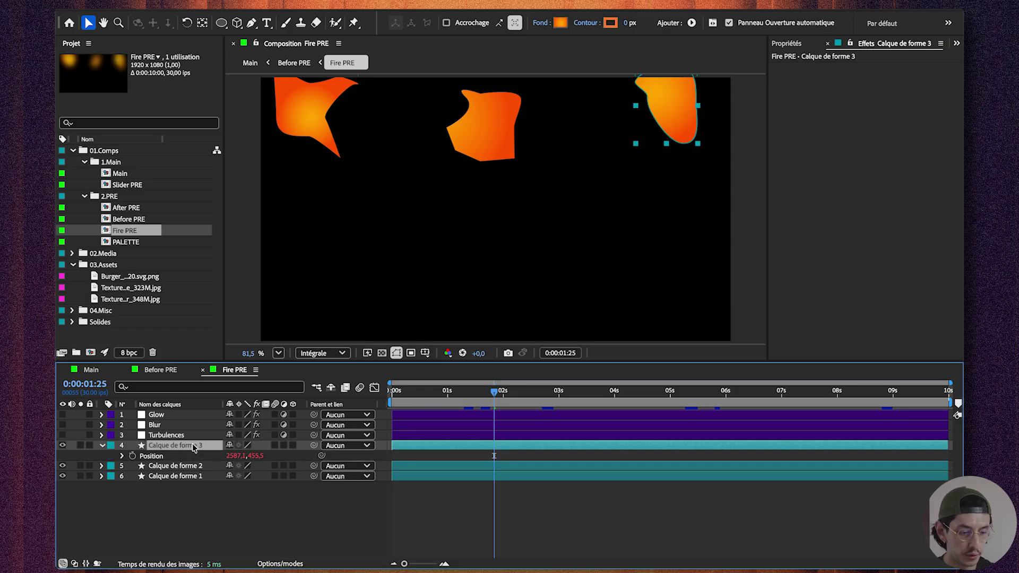
{"action": "left_click", "coordinate": [132, 456], "text": "alt"}
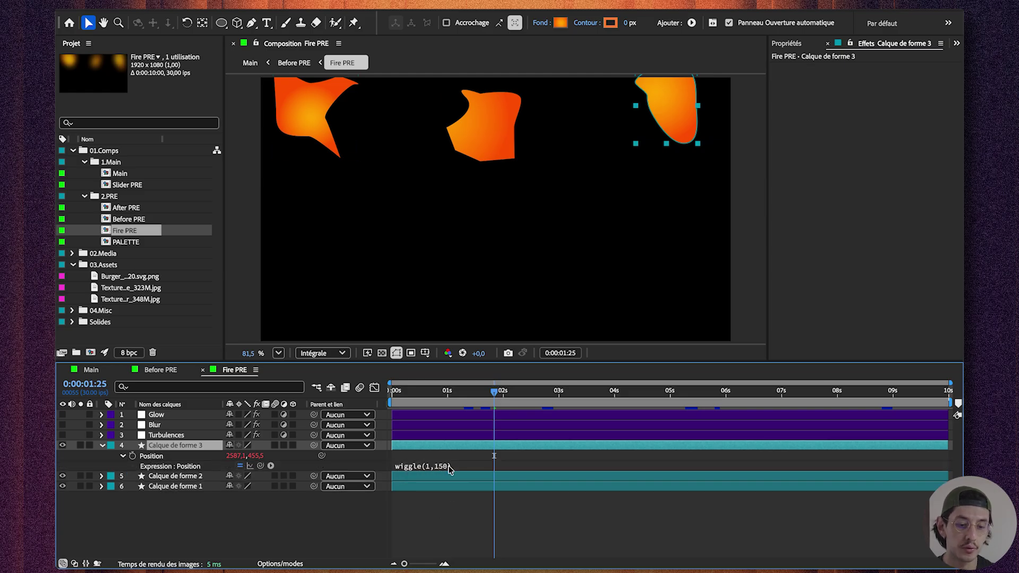
{"action": "left_click", "coordinate": [449, 499]}
{"action": "key", "text": "Home"}
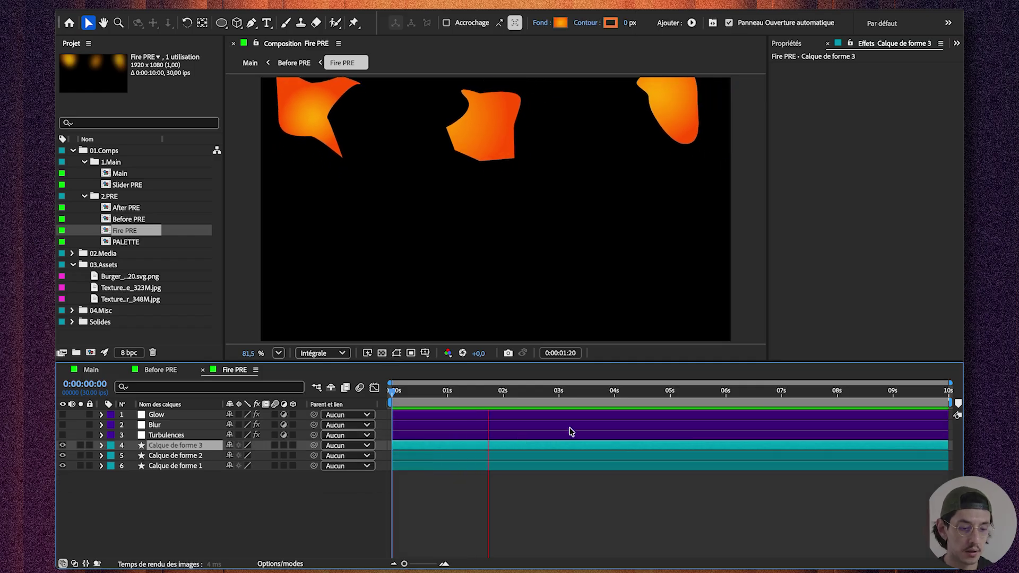
{"action": "key", "text": "space"}
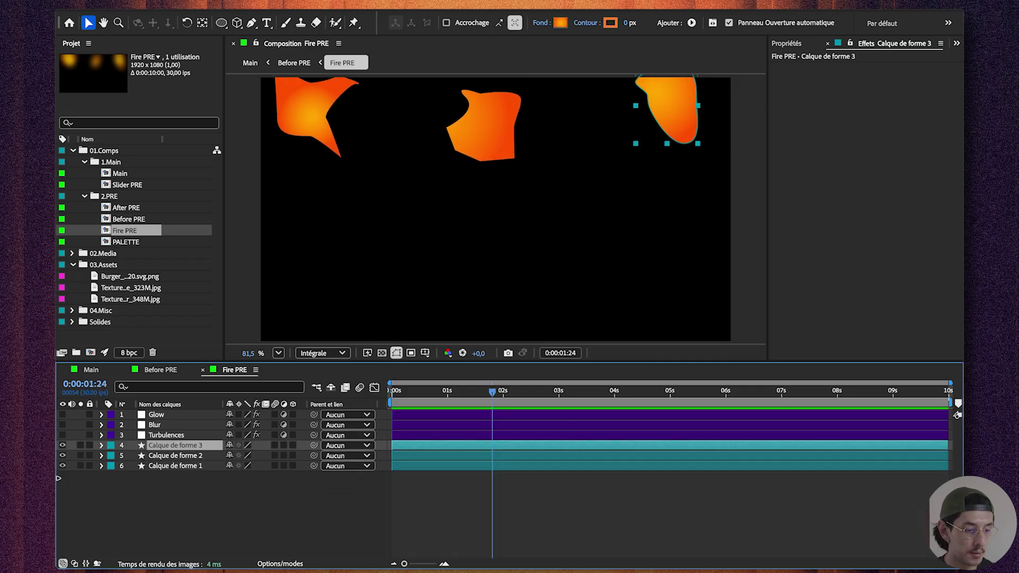
Turn the Turbulences, Blur and Glow layers back on in order, checking each one's effect, and return to Before PRE.
{"action": "left_click", "coordinate": [62, 436]}
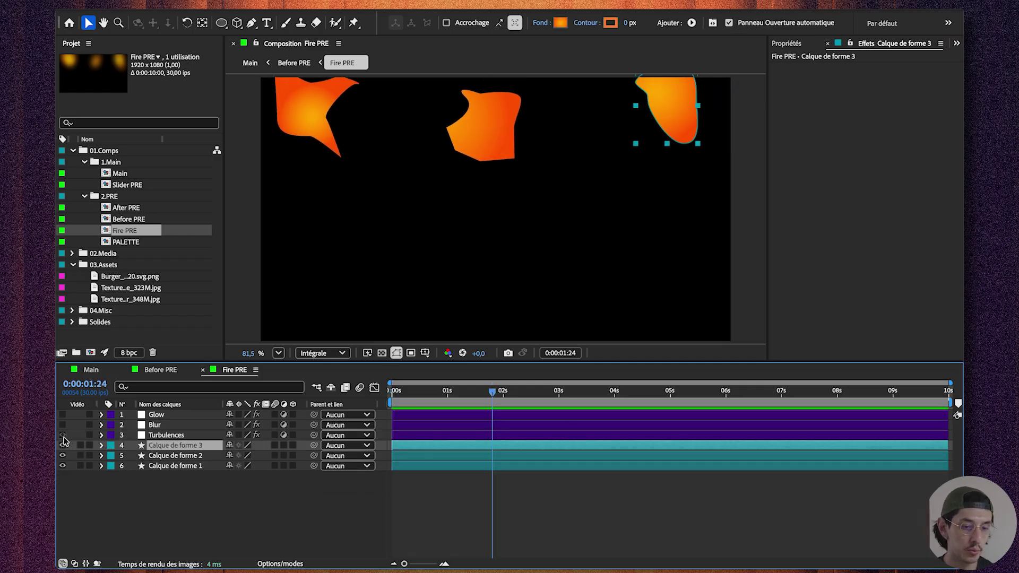
{"action": "left_click", "coordinate": [154, 437]}
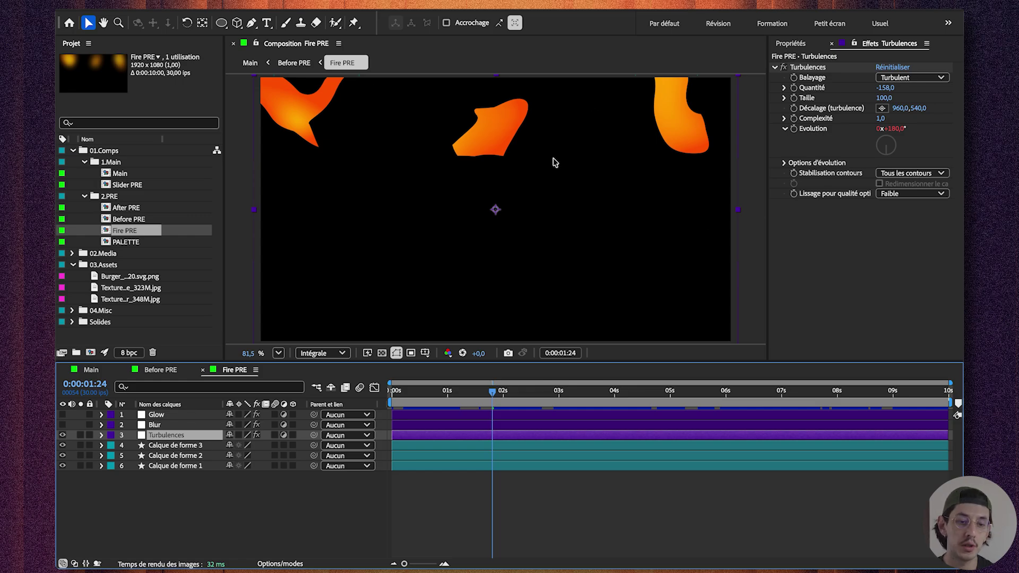
{"action": "left_click", "coordinate": [62, 424]}
{"action": "left_click", "coordinate": [154, 425]}
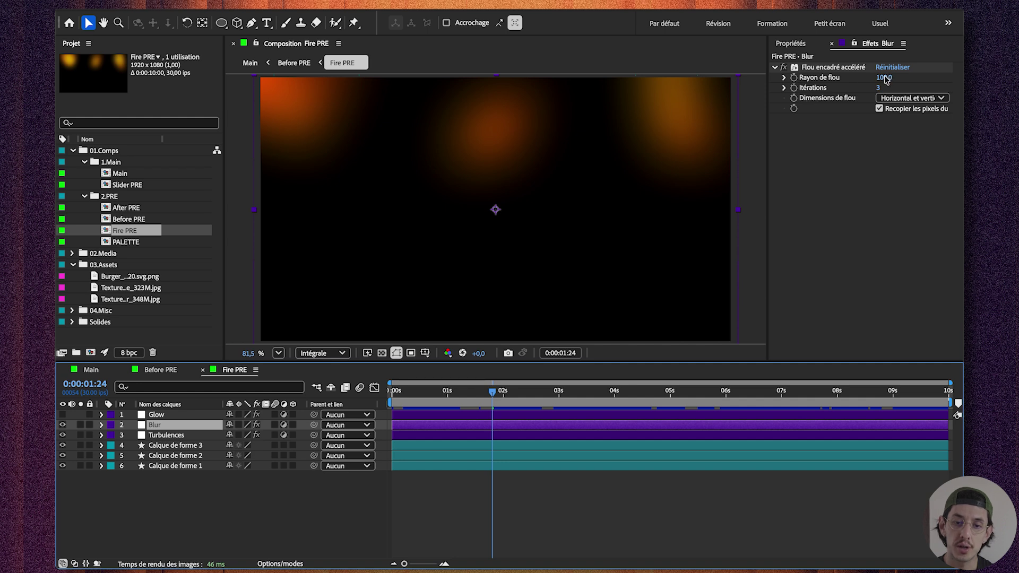
{"action": "left_click", "coordinate": [62, 414]}
{"action": "left_click", "coordinate": [156, 415]}
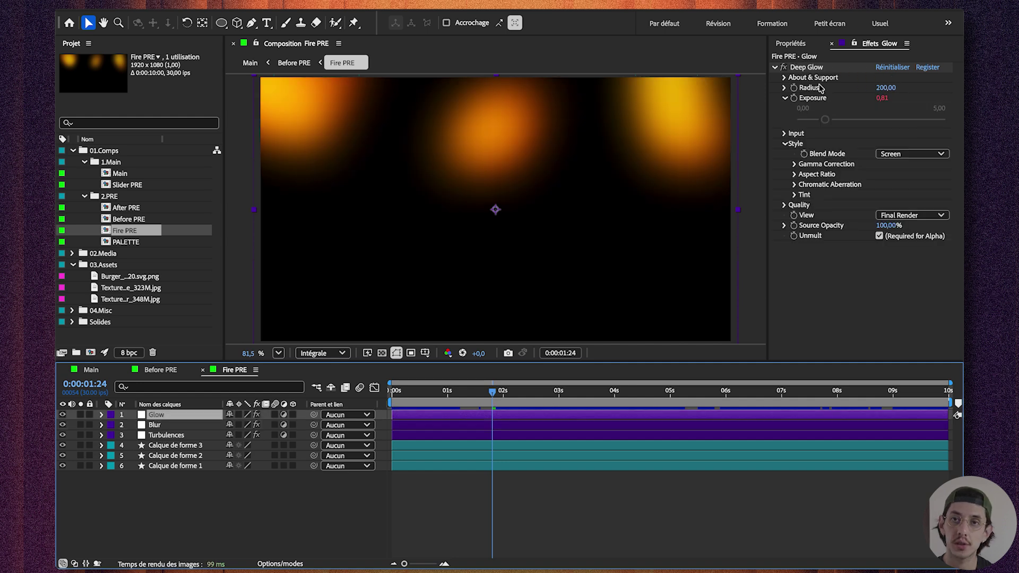
{"action": "left_click", "coordinate": [822, 68]}
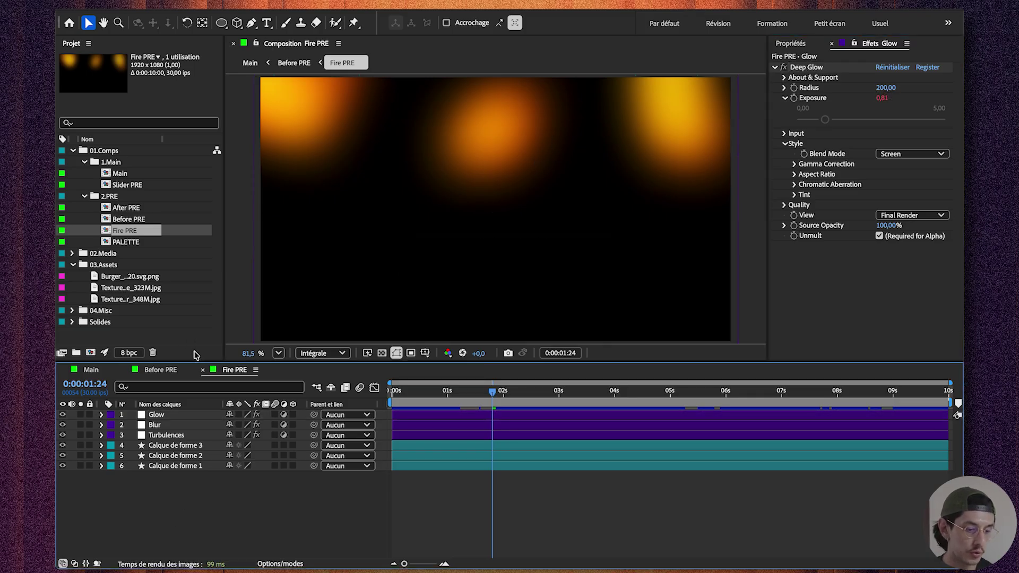
{"action": "left_click", "coordinate": [202, 369]}
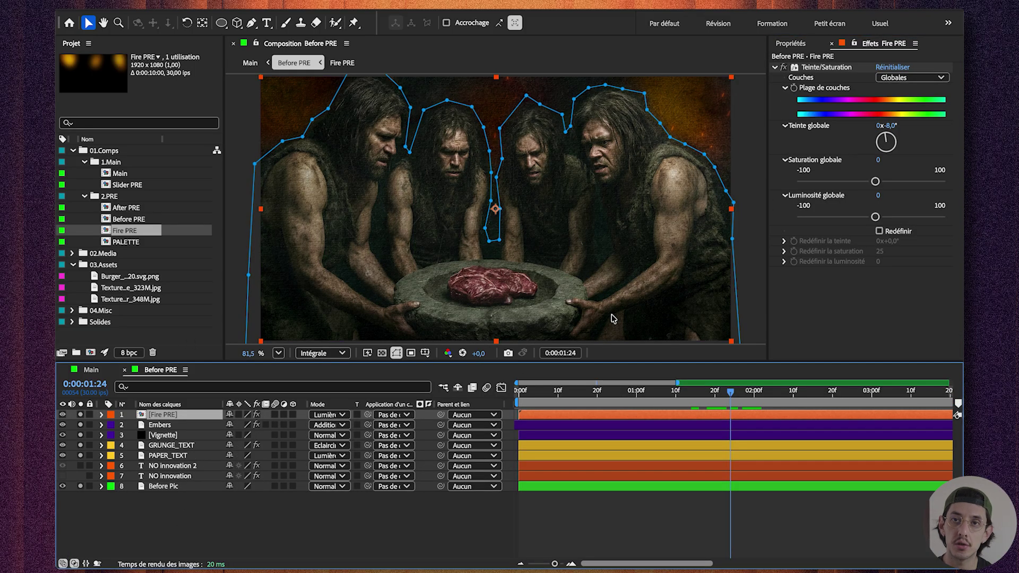
{"action": "left_click", "coordinate": [317, 526]}
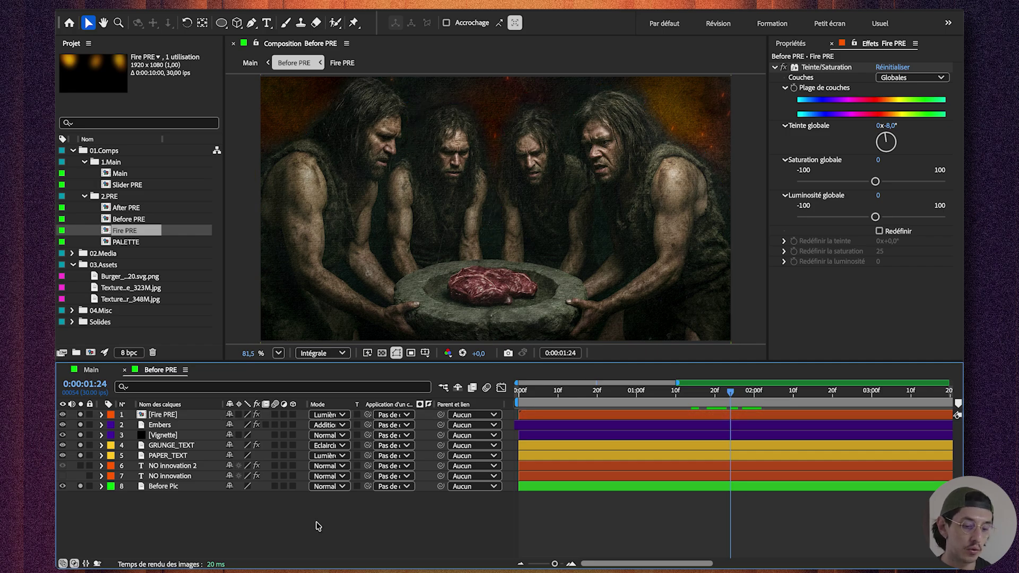
Try the Normal blend mode on the Fire PRE layer for comparison, undo it, and deselect the layer.
{"action": "left_click", "coordinate": [329, 415]}
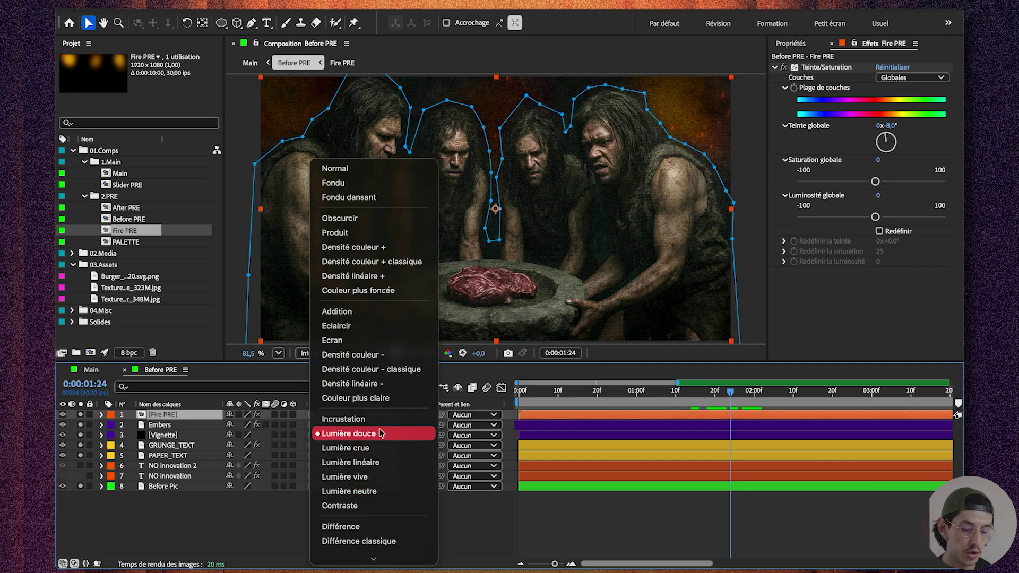
{"action": "left_click", "coordinate": [357, 169]}
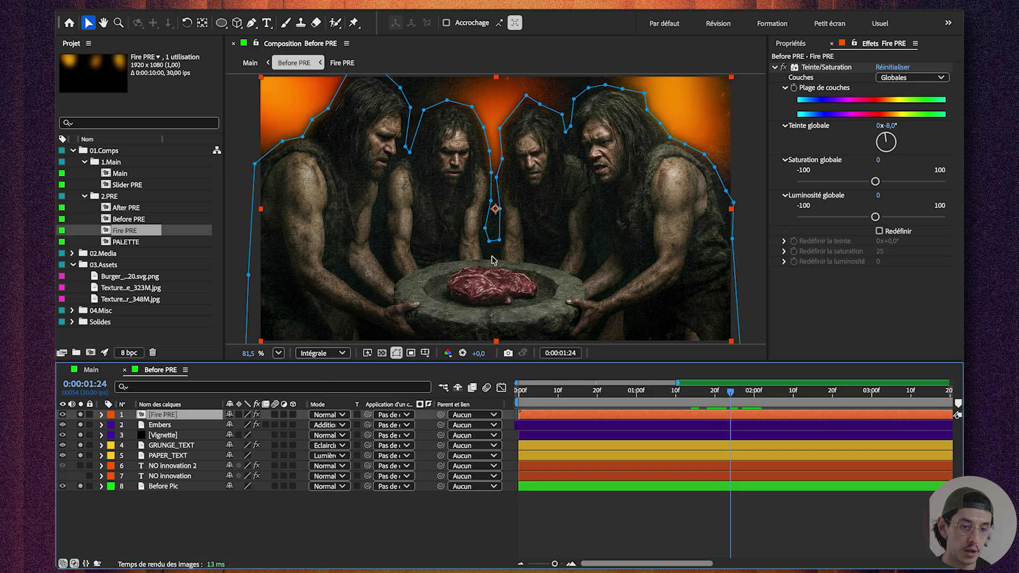
{"action": "key", "text": "ctrl+z"}
{"action": "key", "text": "ctrl+shift+a"}
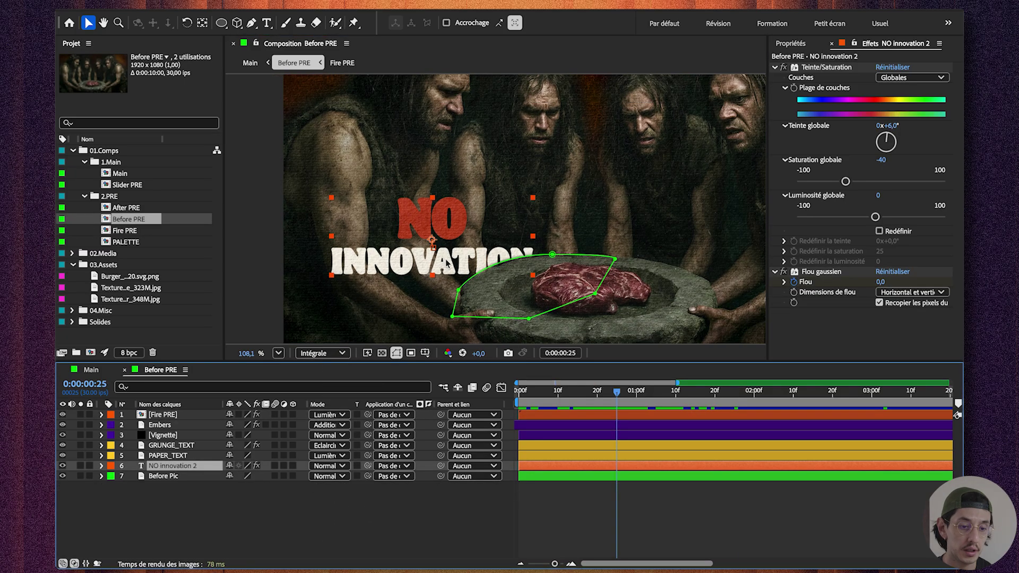
Examine up close how the NO innovation 2 text is masked behind the stone bowl, with and without the mask outline at 0:00:01:02.
{"action": "scroll", "coordinate": [438, 240], "scroll_direction": "up", "scroll_amount": 3}
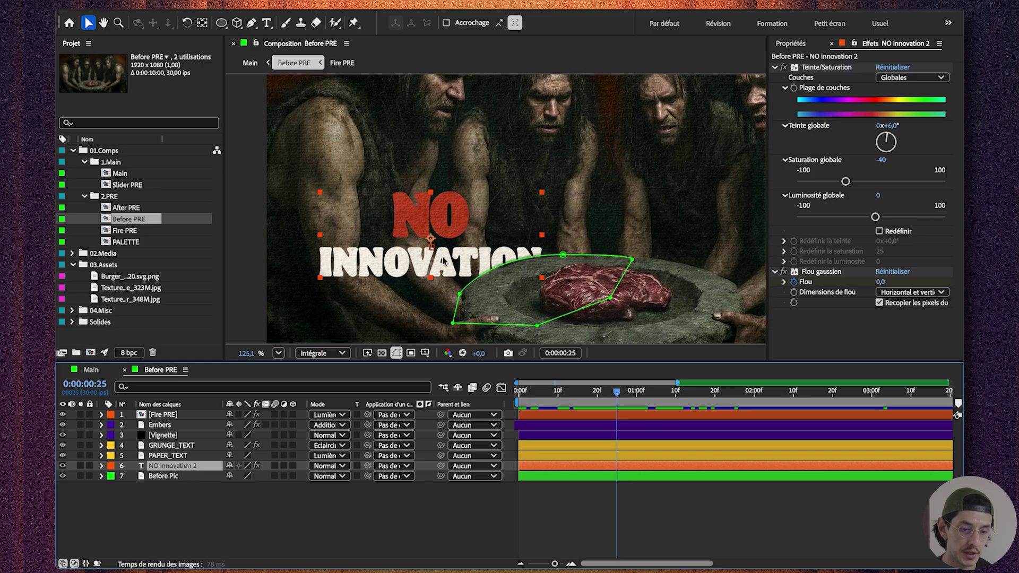
{"action": "right_click", "coordinate": [467, 287]}
{"action": "left_click", "coordinate": [357, 504]}
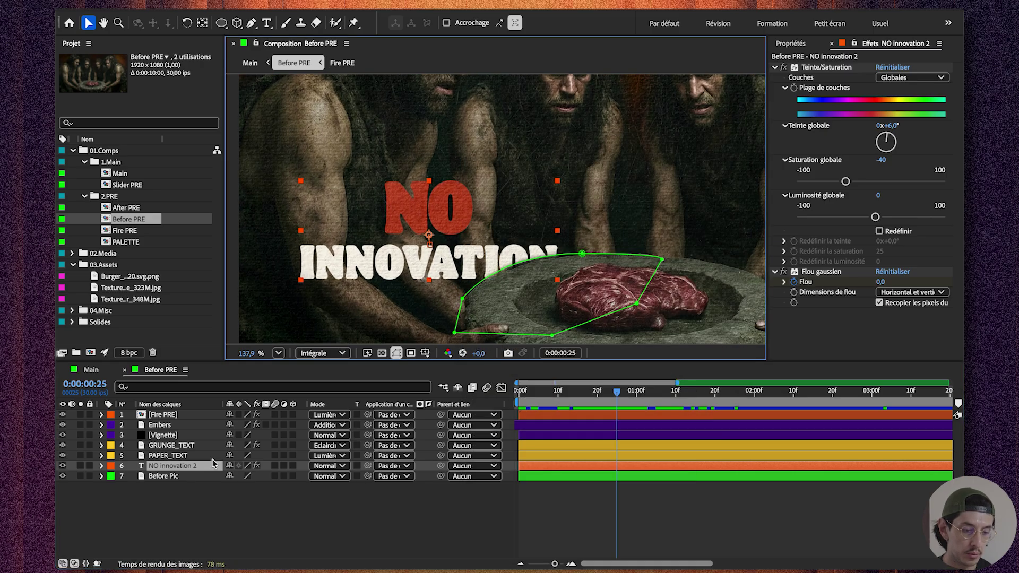
{"action": "scroll", "coordinate": [473, 282], "scroll_direction": "down", "scroll_amount": 1}
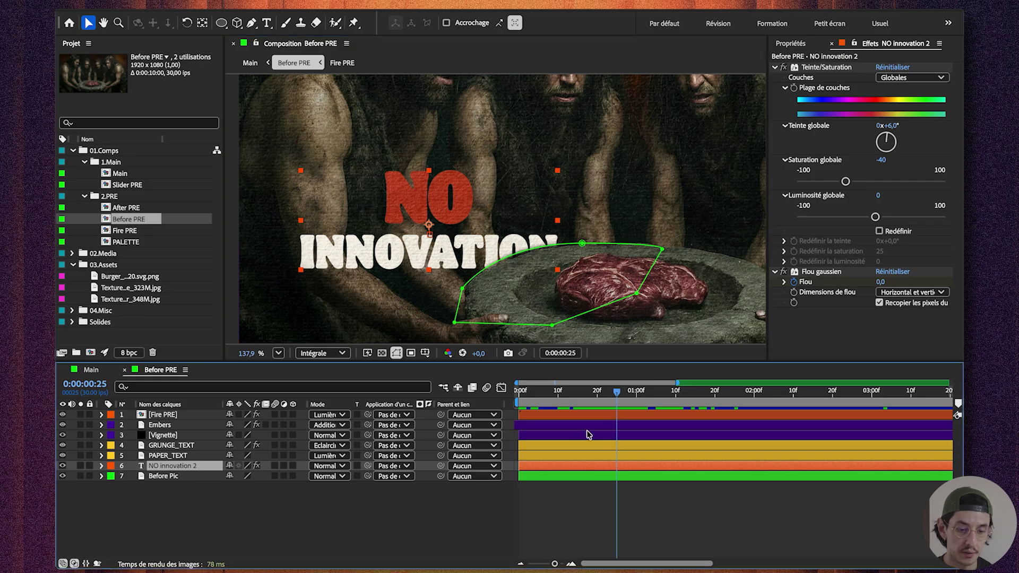
{"action": "left_click", "coordinate": [406, 531]}
{"action": "left_click", "coordinate": [645, 395]}
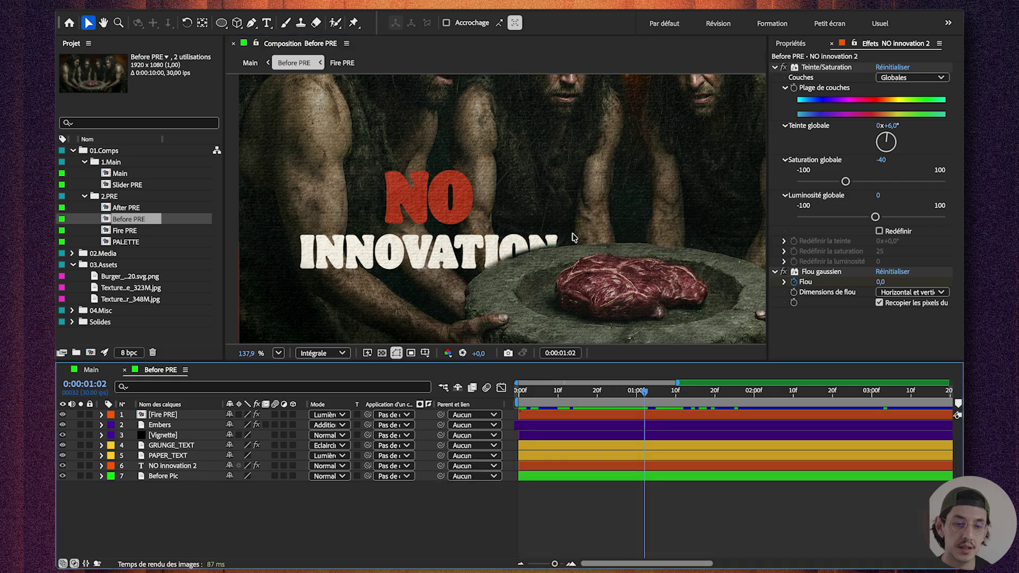
Toggle the Teinte/Saturation effect on NO innovation 2 off and on to compare the text colour.
{"action": "scroll", "coordinate": [593, 229], "scroll_direction": "down", "scroll_amount": 2}
{"action": "left_click", "coordinate": [817, 67]}
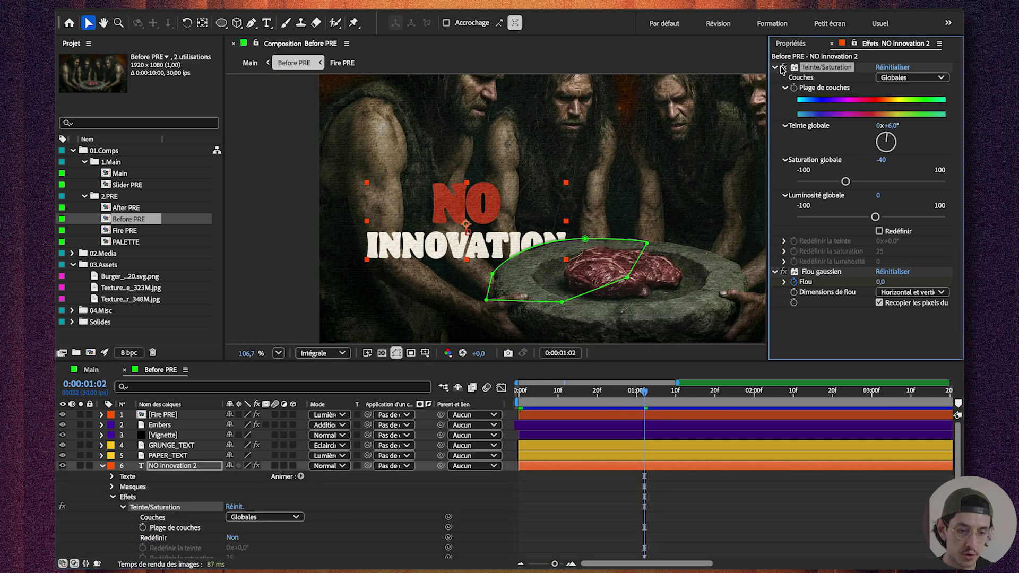
{"action": "left_click", "coordinate": [781, 67]}
{"action": "left_click", "coordinate": [781, 67]}
{"action": "left_click", "coordinate": [783, 67]}
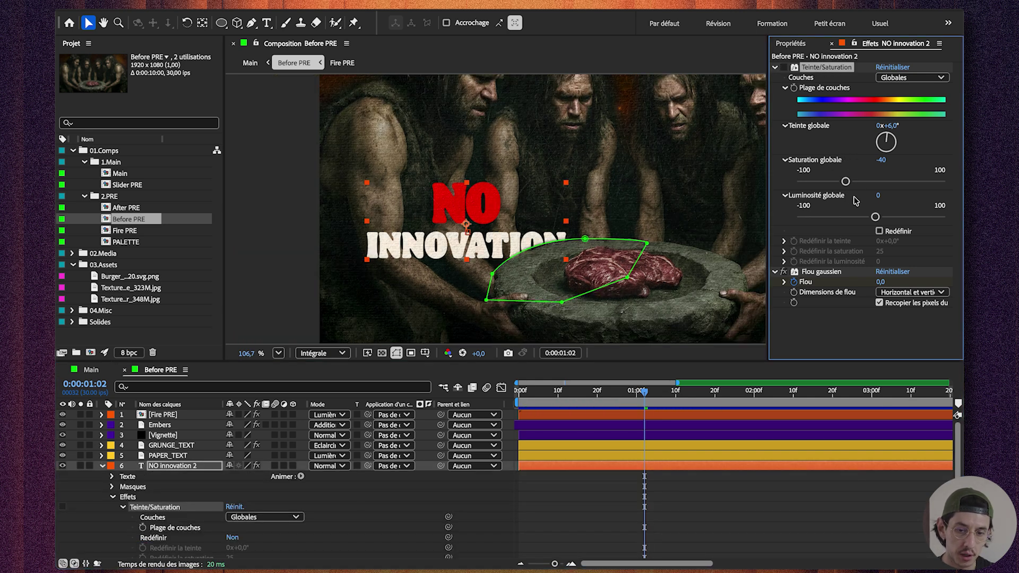
{"action": "left_click", "coordinate": [784, 68]}
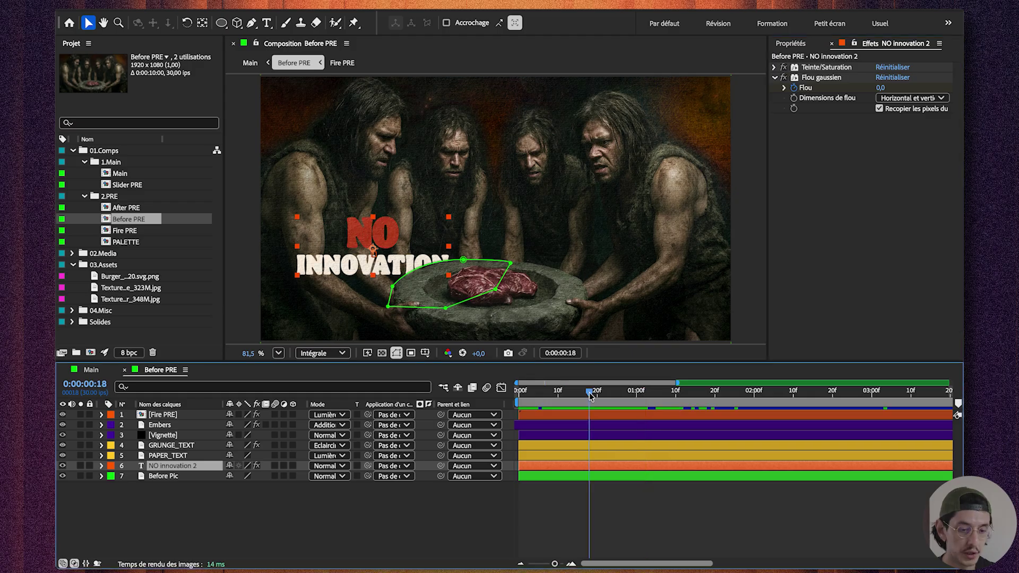
Scrub Before PRE through the NO innovation 2 text's opening frames and its blurred exit just after 0:00:04:03.
{"action": "left_click_drag", "start_coordinate": [589, 393], "coordinate": [461, 460]}
{"action": "left_click", "coordinate": [508, 427]}
{"action": "left_click_drag", "start_coordinate": [520, 396], "coordinate": [557, 392]}
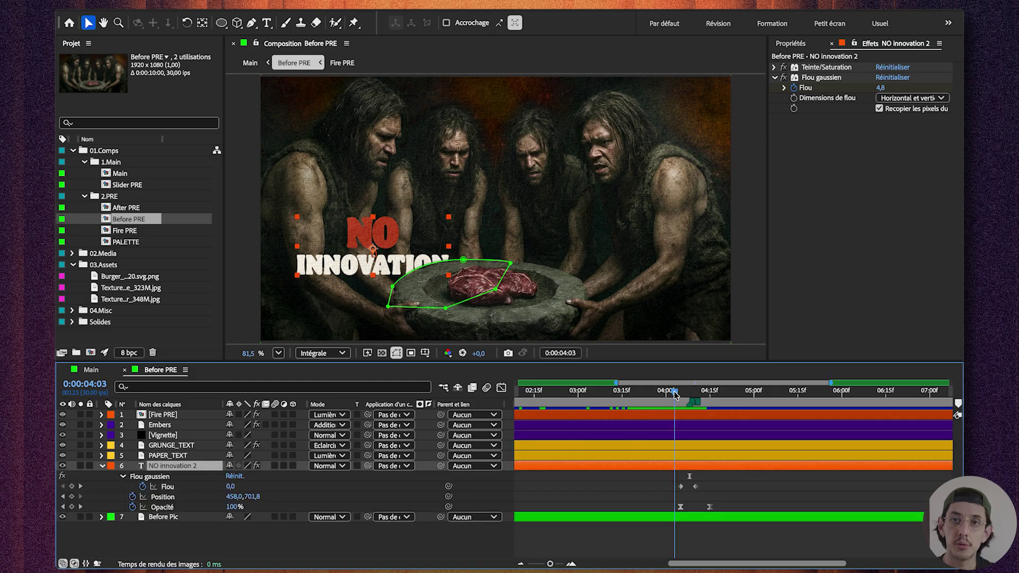
{"action": "left_click_drag", "start_coordinate": [674, 394], "coordinate": [692, 407]}
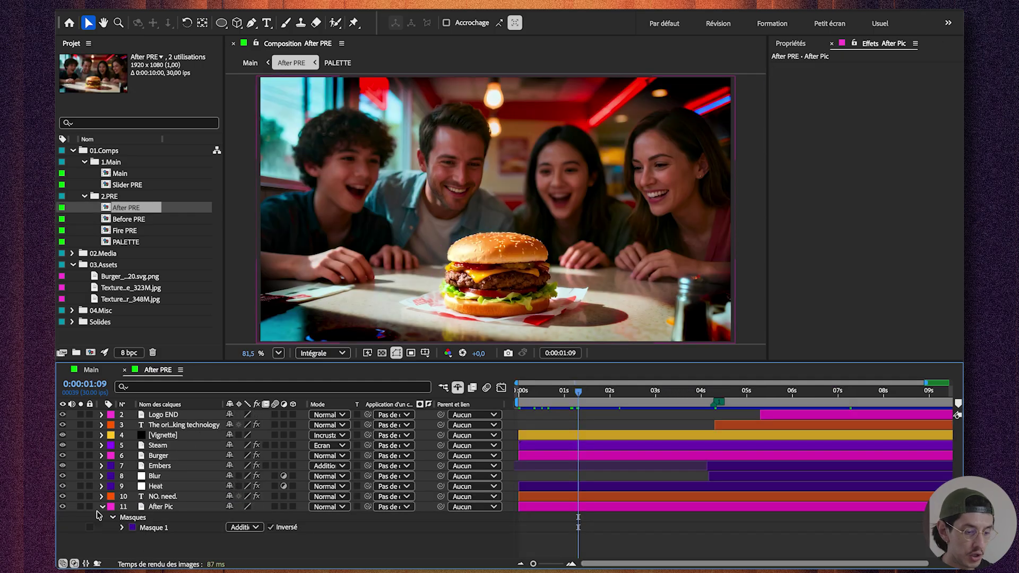
Solo the After Pic and Vignette layers in After PRE and check the vignette's mask feather and opacity.
{"action": "left_click", "coordinate": [80, 507]}
{"action": "left_click", "coordinate": [171, 517]}
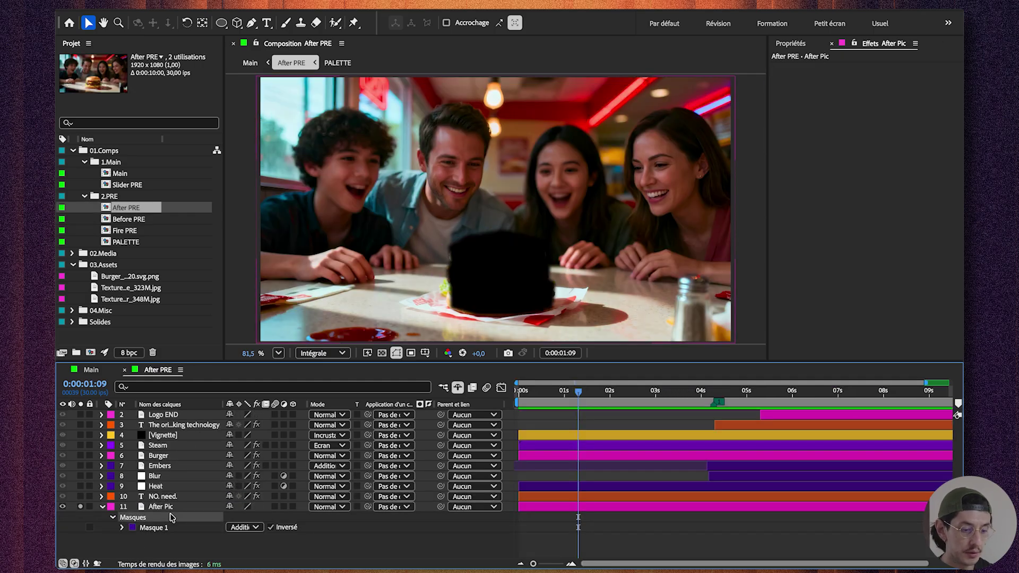
{"action": "left_click", "coordinate": [171, 435]}
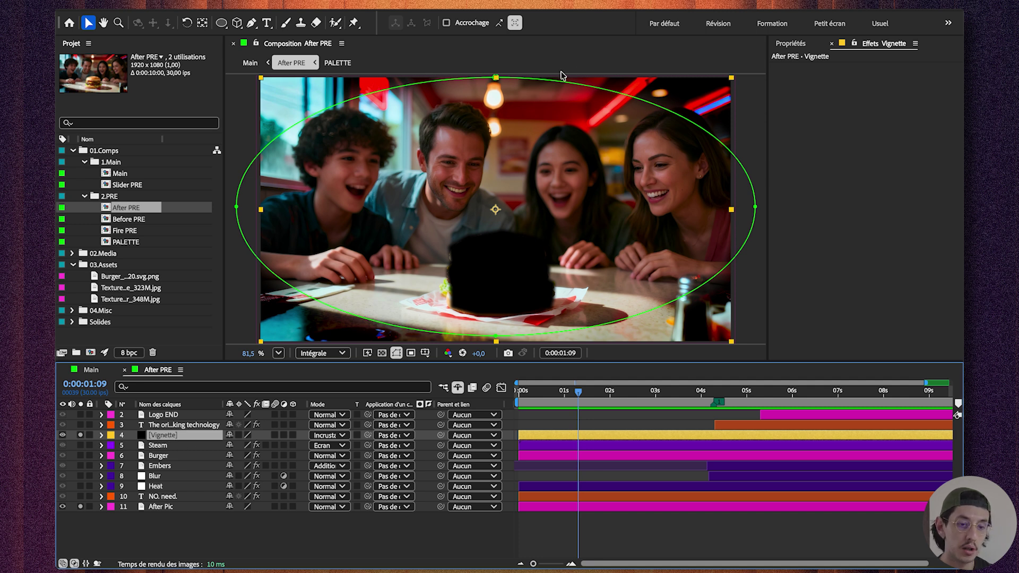
{"action": "key", "text": "t"}
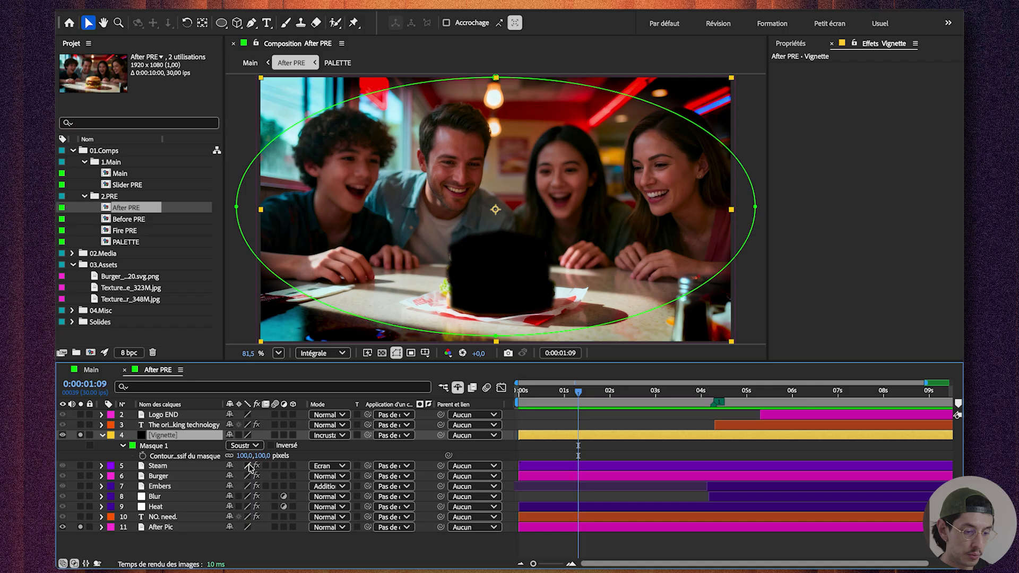
{"action": "key", "text": "t"}
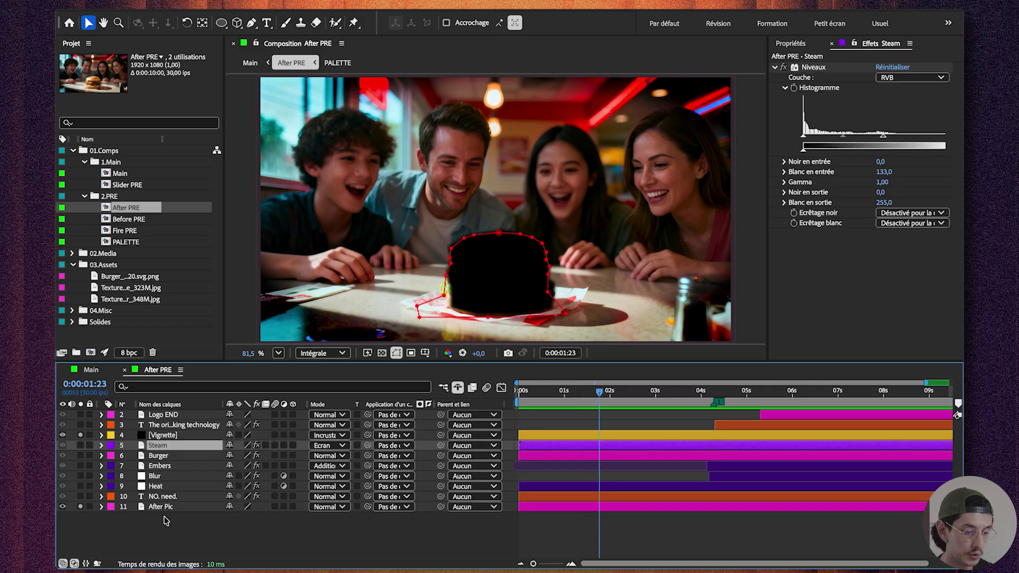
Select the After Pic layer to examine the inverted mask that cuts out the burger.
{"action": "left_click", "coordinate": [164, 518]}
{"action": "left_click", "coordinate": [157, 510]}
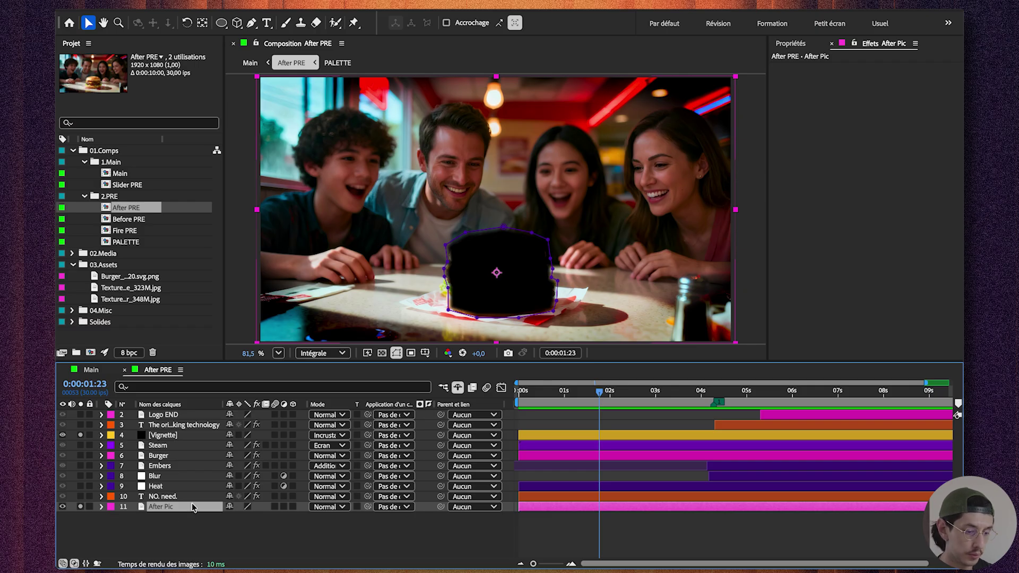
{"action": "left_click", "coordinate": [192, 532]}
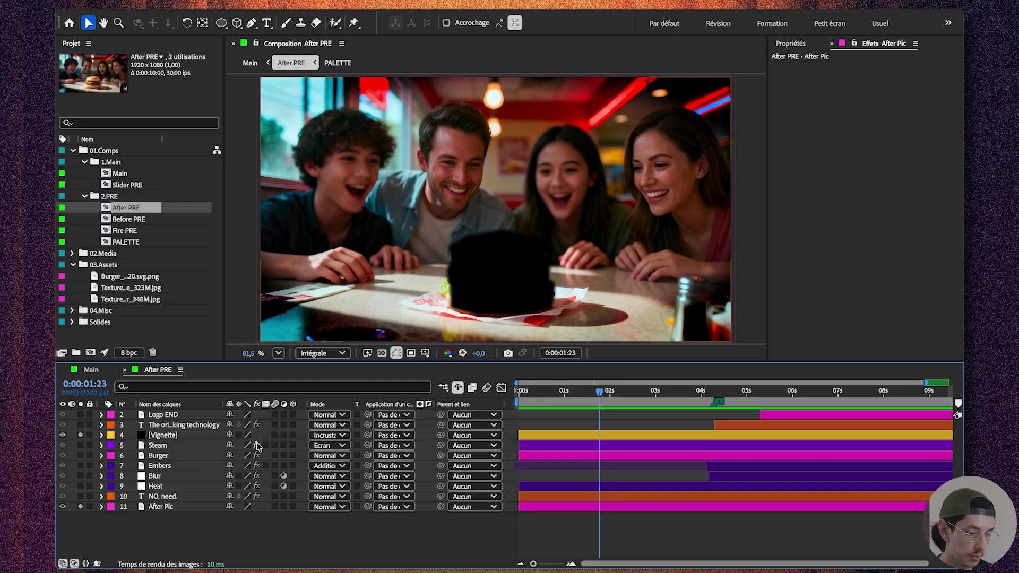
Show the Scale of the Burger and After Pic layers to compare their sizes around the cutout.
{"action": "left_click", "coordinate": [506, 232]}
{"action": "scroll", "coordinate": [506, 231], "scroll_direction": "up", "scroll_amount": 1}
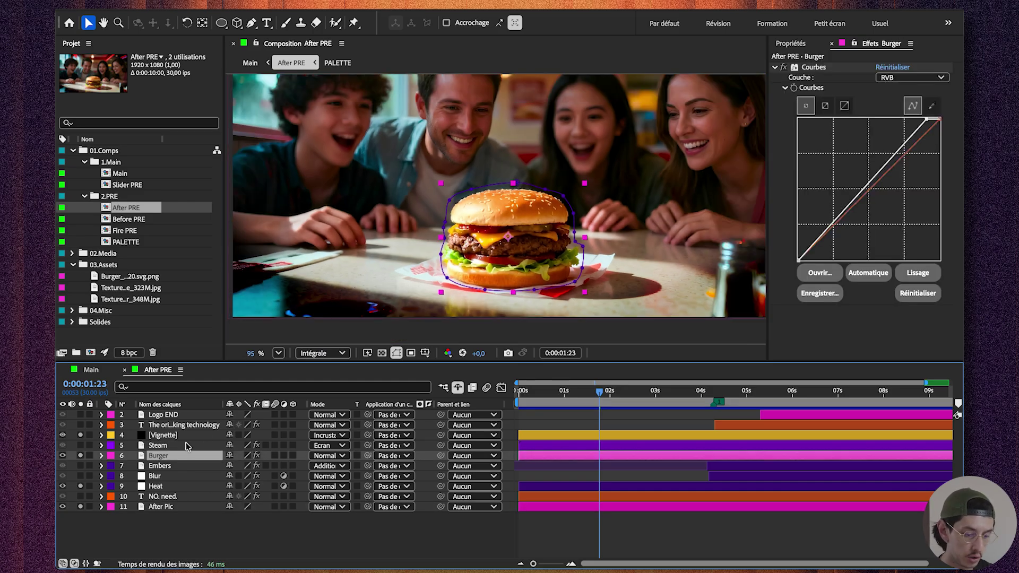
{"action": "key", "text": "s"}
{"action": "left_click", "coordinate": [211, 517]}
{"action": "key", "text": "s"}
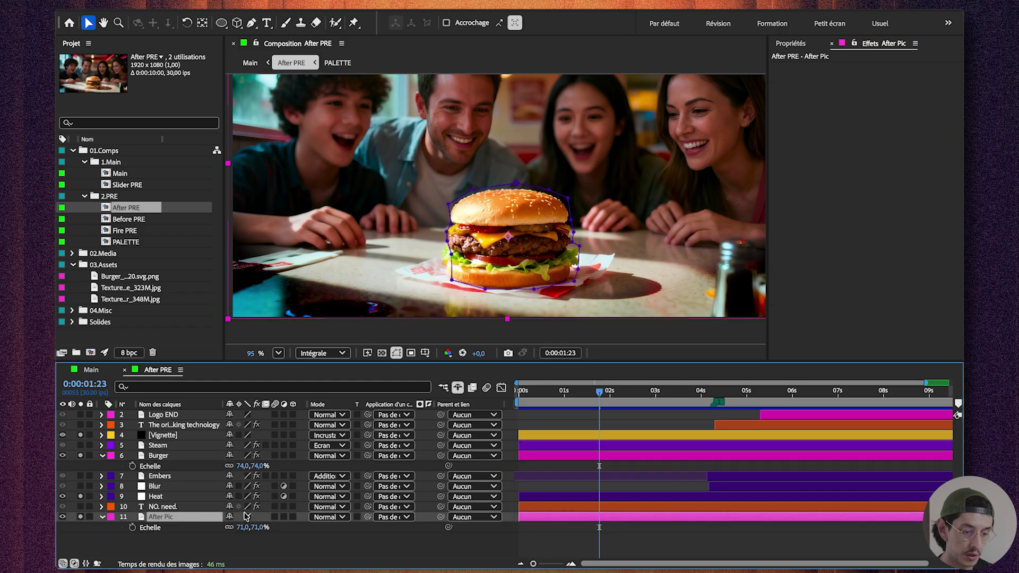
Preview the Blur and Heat adjustment layers in After PRE from 0:00:02:20 to about 0:00:05:17.
{"action": "left_click_drag", "start_coordinate": [591, 417], "coordinate": [640, 417]}
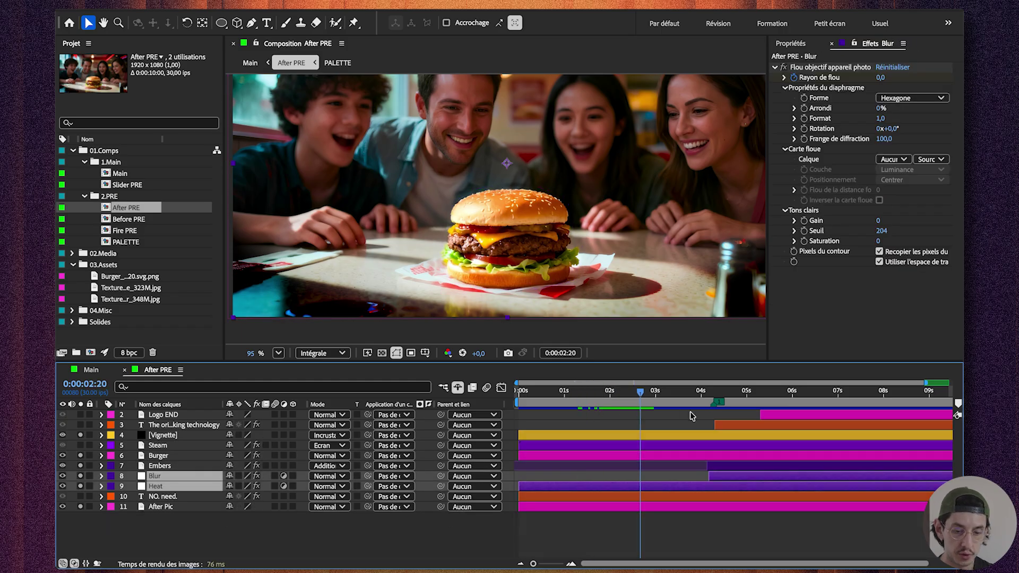
{"action": "key", "text": "space"}
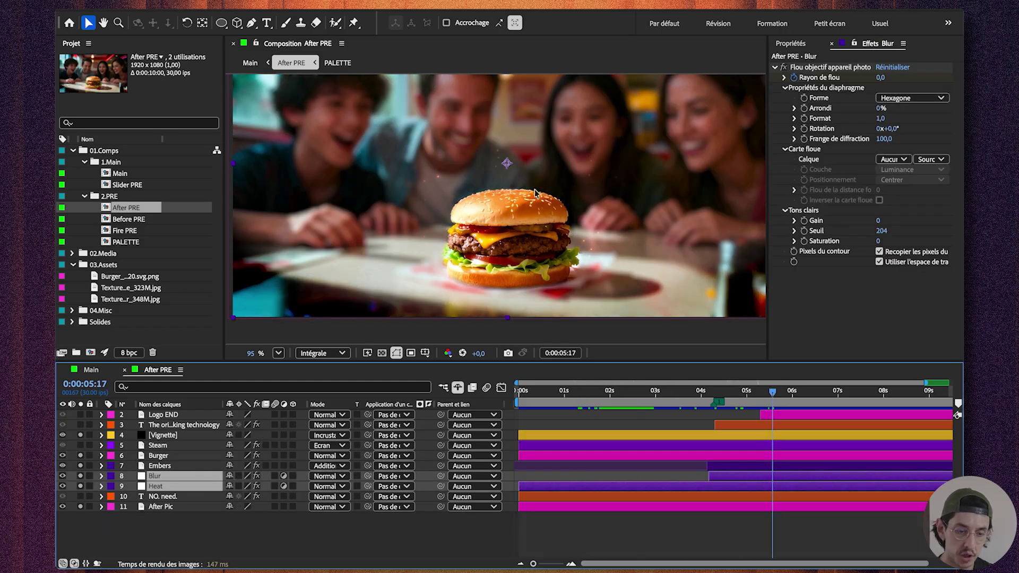
Examine the Heat layer's turbulence and blur effects, and preview the Blur layer's lens blur from 0:00:04:02 to 0:00:06:08.
{"action": "left_click", "coordinate": [156, 486]}
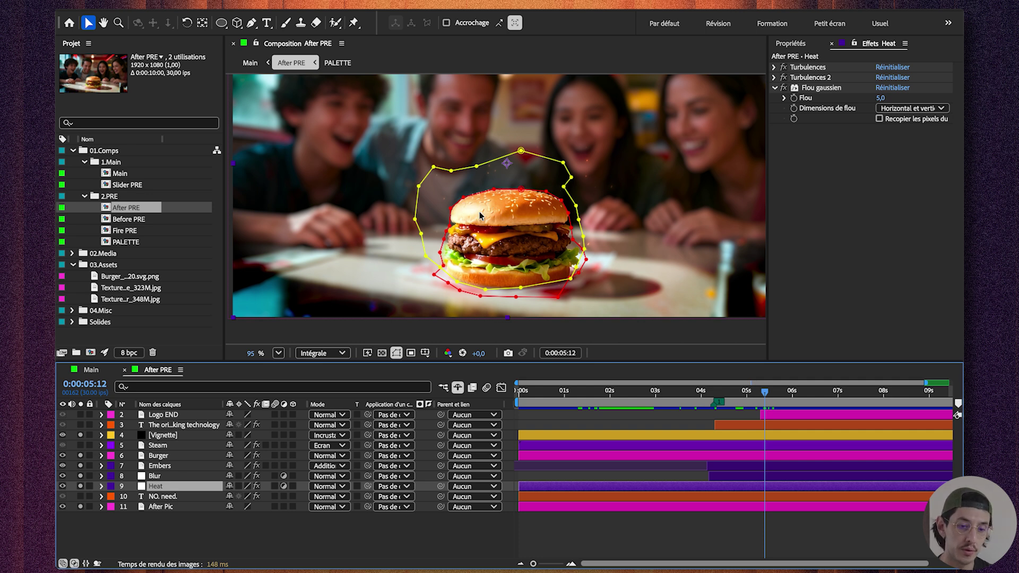
{"action": "left_click_drag", "start_coordinate": [776, 395], "coordinate": [649, 427]}
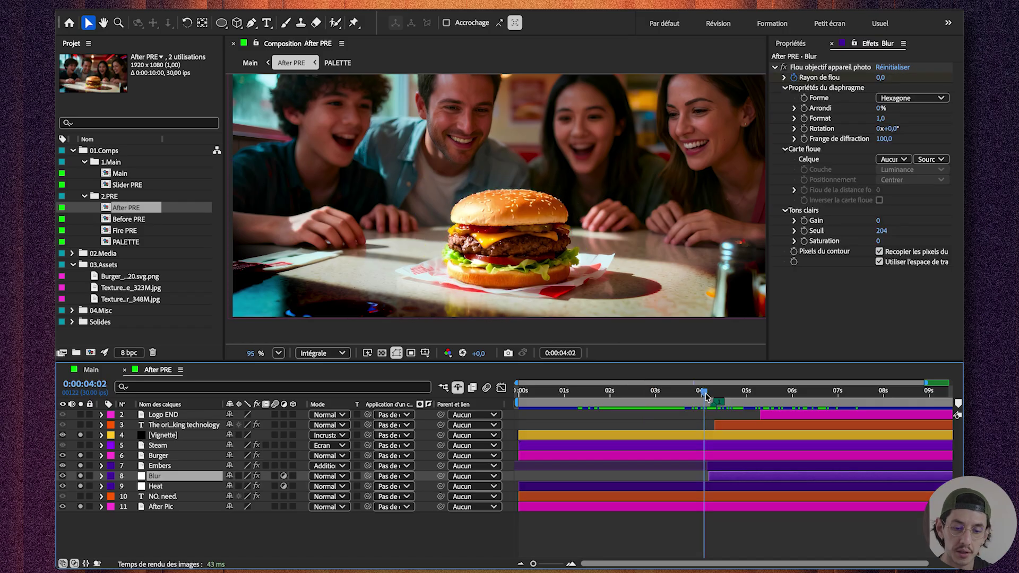
{"action": "left_click_drag", "start_coordinate": [706, 396], "coordinate": [805, 398]}
Select the Embers and Steam layers to examine their Deep Glow and Levels effects, previewing both over the burger.
{"action": "left_click", "coordinate": [159, 466]}
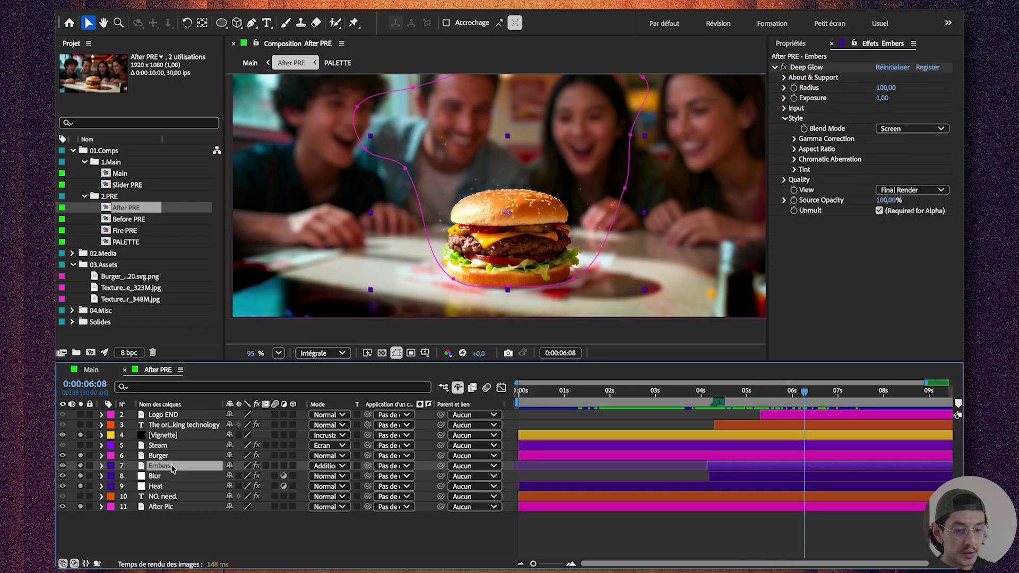
{"action": "mouse_move", "coordinate": [817, 398]}
{"action": "left_mouse_down"}
{"action": "mouse_move", "coordinate": [829, 399]}
{"action": "mouse_move", "coordinate": [812, 398]}
{"action": "left_mouse_up"}
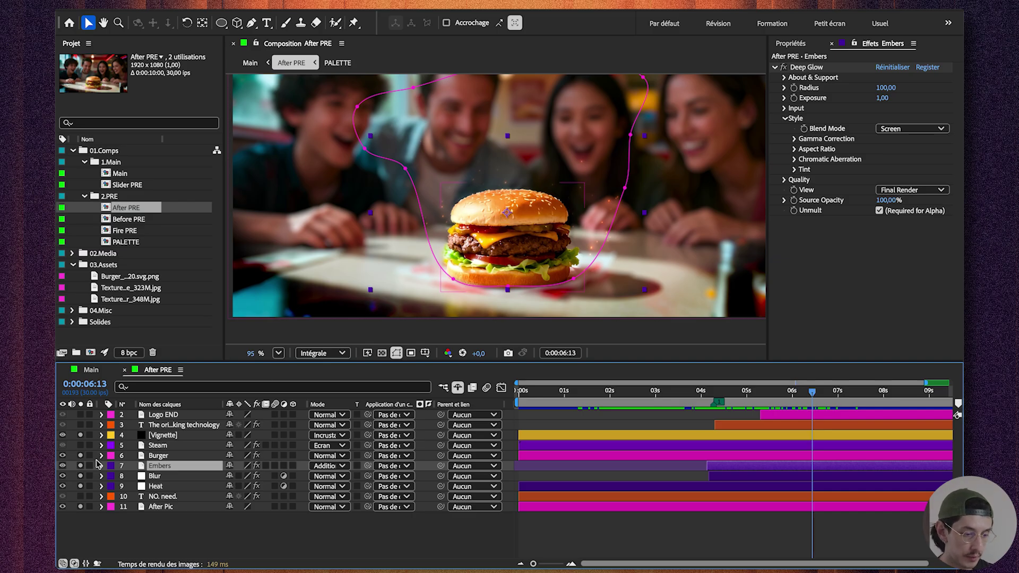
{"action": "left_click", "coordinate": [672, 447]}
{"action": "left_click_drag", "start_coordinate": [774, 393], "coordinate": [737, 393]}
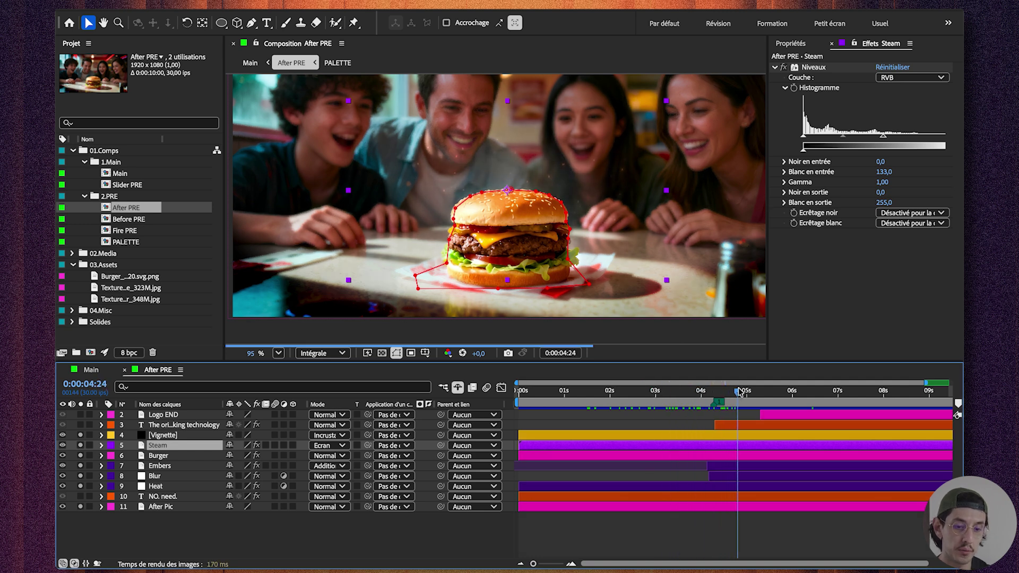
{"action": "left_click", "coordinate": [818, 68]}
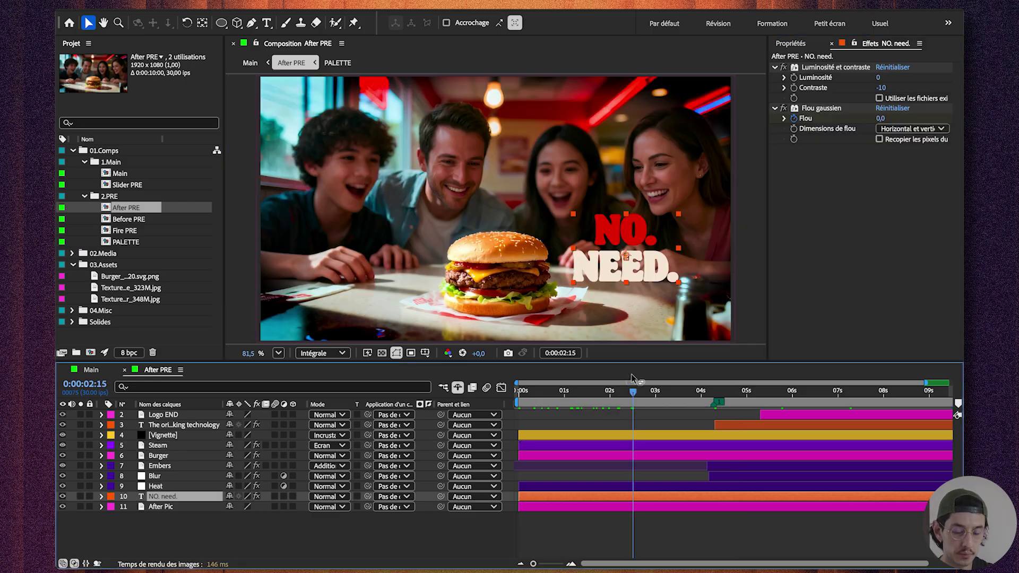
Preview the keyframed NO. NEED. text layer from 0:00:02:15 onward and close the After PRE composition.
{"action": "mouse_move", "coordinate": [631, 395]}
{"action": "left_mouse_down"}
{"action": "mouse_move", "coordinate": [609, 398]}
{"action": "mouse_move", "coordinate": [640, 407]}
{"action": "left_mouse_up"}
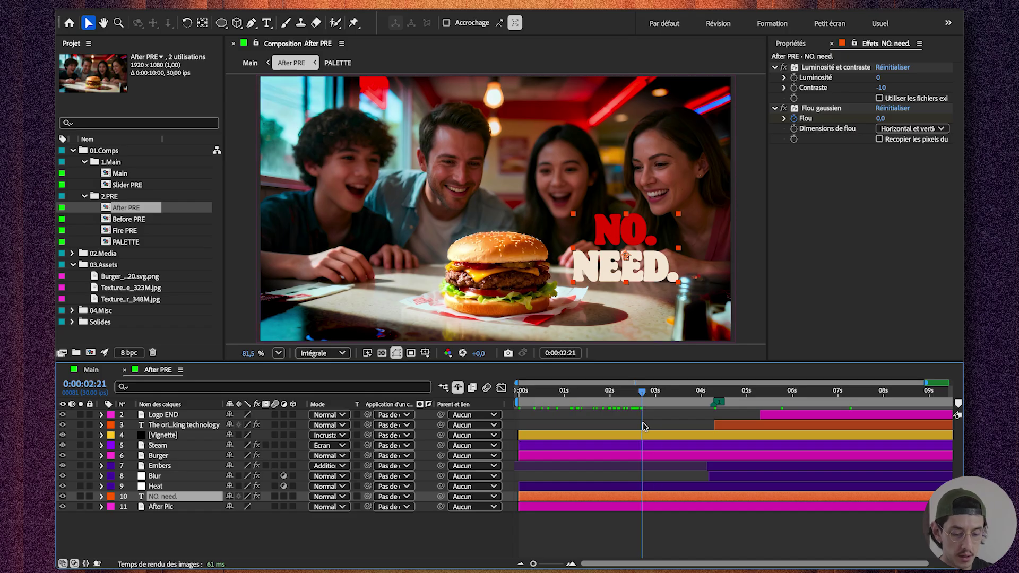
{"action": "key", "text": "u"}
{"action": "left_click_drag", "start_coordinate": [641, 398], "coordinate": [712, 400]}
{"action": "key", "text": "ctrl+w"}
Open Slider PRE from Main, examine its Slider Line, Slider Circles and BK Logo layers, and return to Main.
{"action": "mouse_move", "coordinate": [404, 397]}
{"action": "left_mouse_down"}
{"action": "mouse_move", "coordinate": [436, 398]}
{"action": "mouse_move", "coordinate": [396, 399]}
{"action": "mouse_move", "coordinate": [414, 399]}
{"action": "left_mouse_up"}
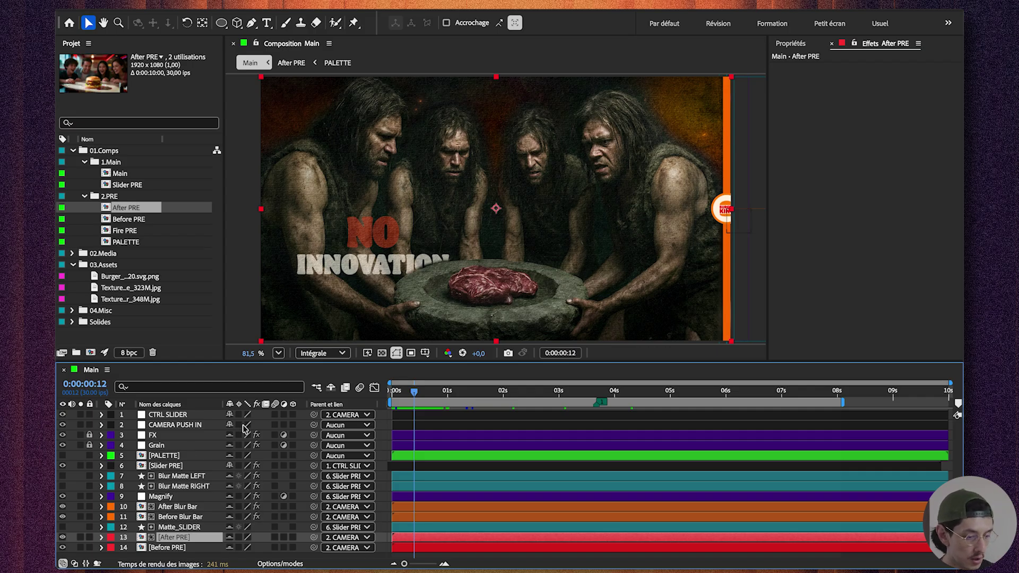
{"action": "double_click", "coordinate": [159, 465]}
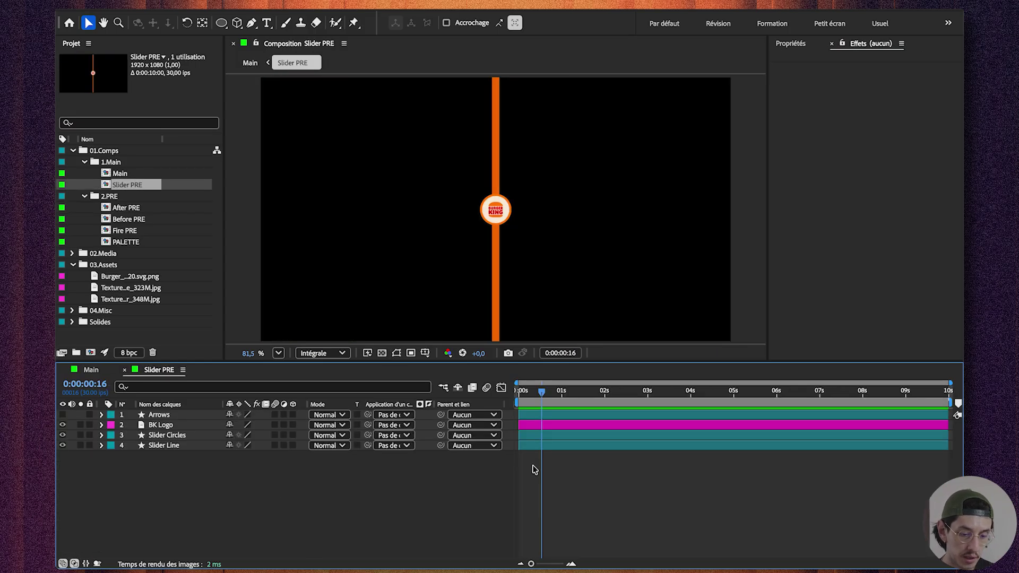
{"action": "left_click", "coordinate": [553, 446]}
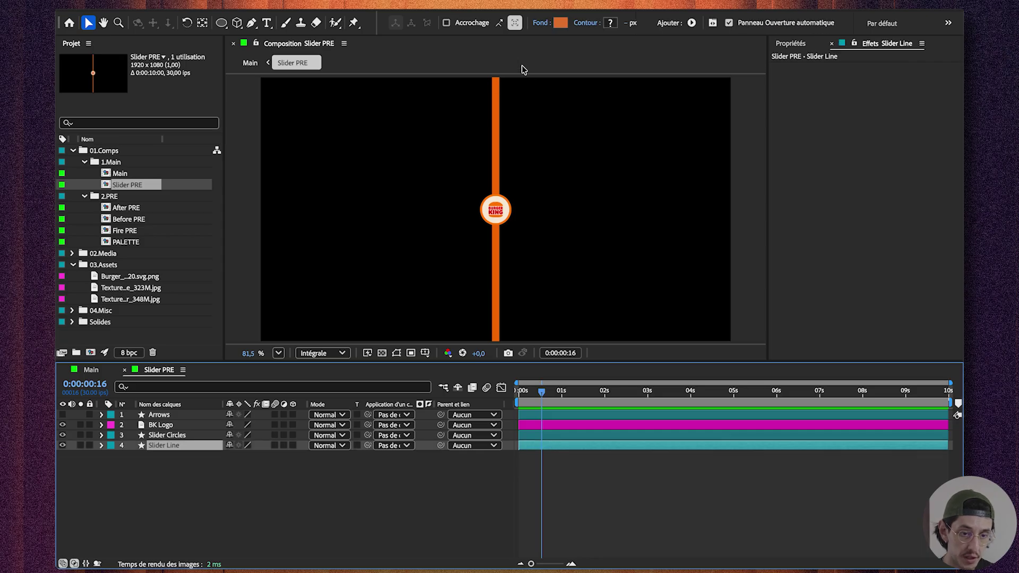
{"action": "left_click", "coordinate": [509, 208]}
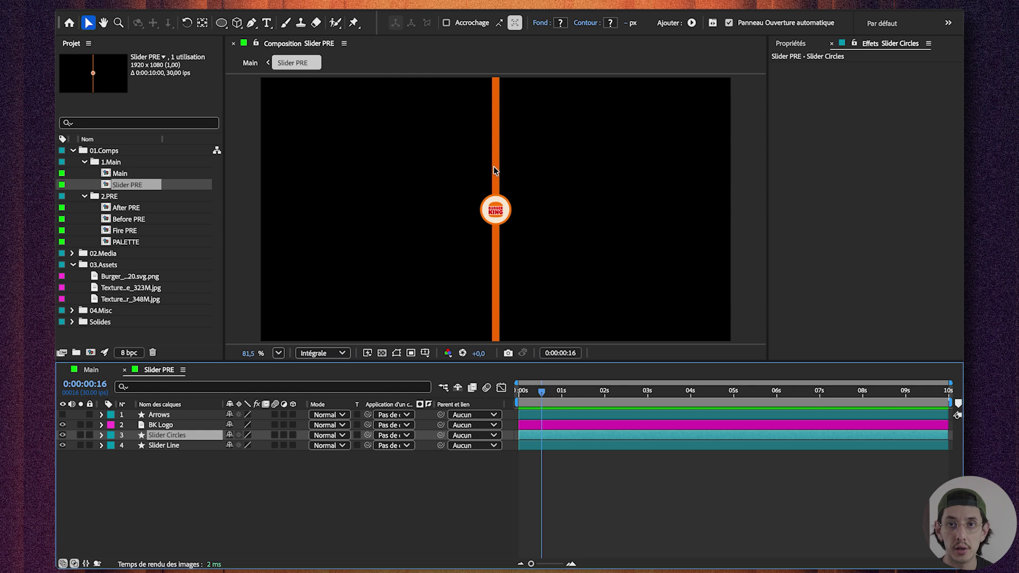
{"action": "left_click", "coordinate": [174, 428]}
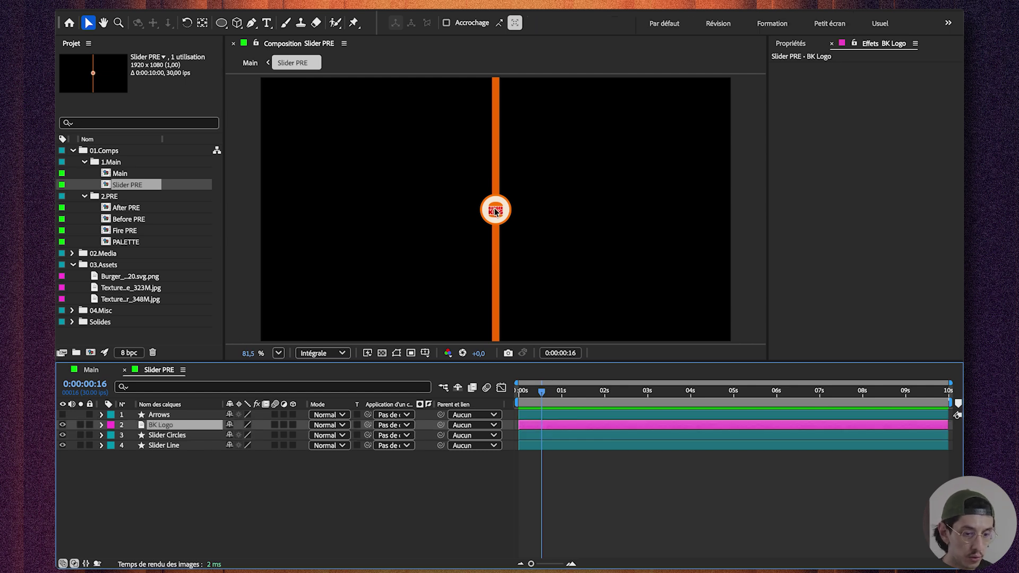
{"action": "scroll", "coordinate": [496, 213], "scroll_direction": "up", "scroll_amount": 2}
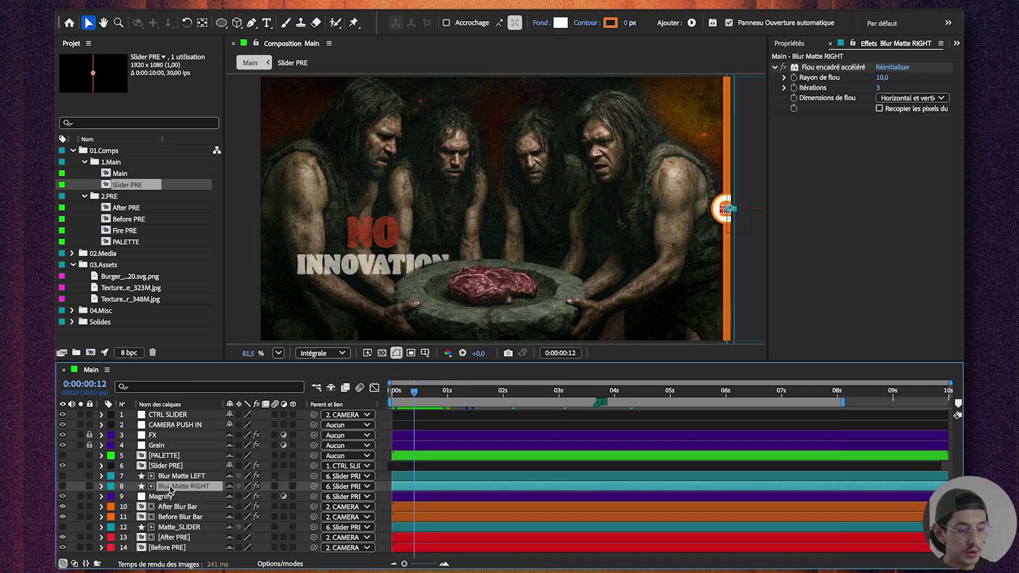
{"action": "key", "text": "ctrl+w"}
Select the Slider PRE layer in Main, show CTRL SLIDER's Position keyframes and preview the slider's movement.
{"action": "left_click", "coordinate": [152, 467]}
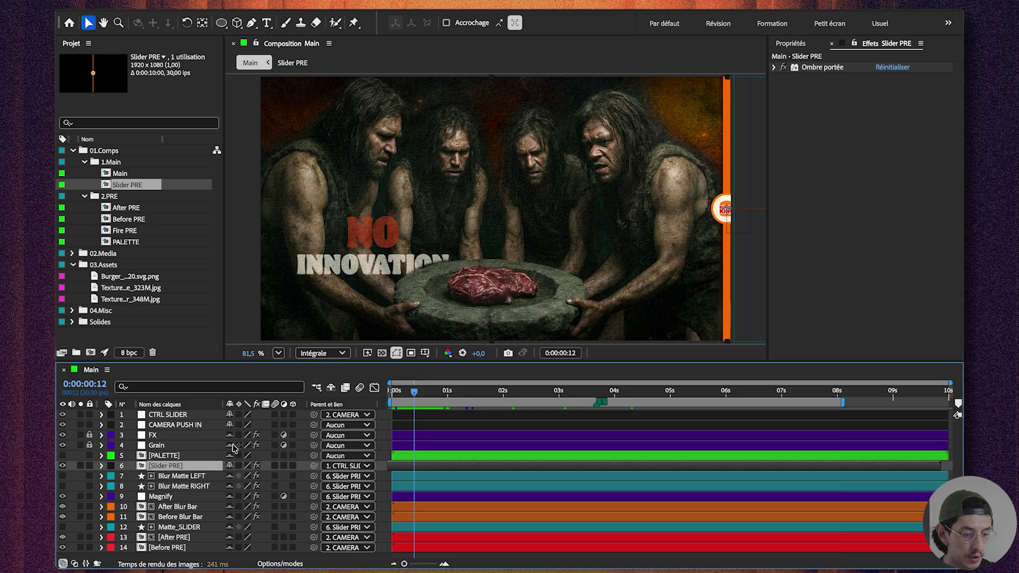
{"action": "left_click", "coordinate": [197, 416]}
{"action": "key", "text": "p"}
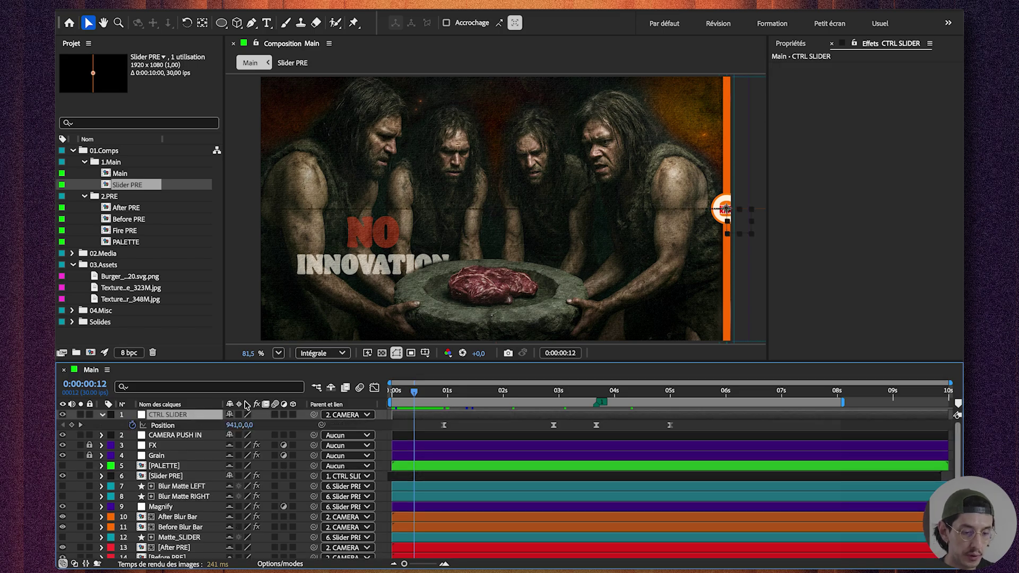
{"action": "mouse_move", "coordinate": [415, 392]}
{"action": "left_mouse_down"}
{"action": "mouse_move", "coordinate": [473, 396]}
{"action": "mouse_move", "coordinate": [412, 396]}
{"action": "left_mouse_up"}
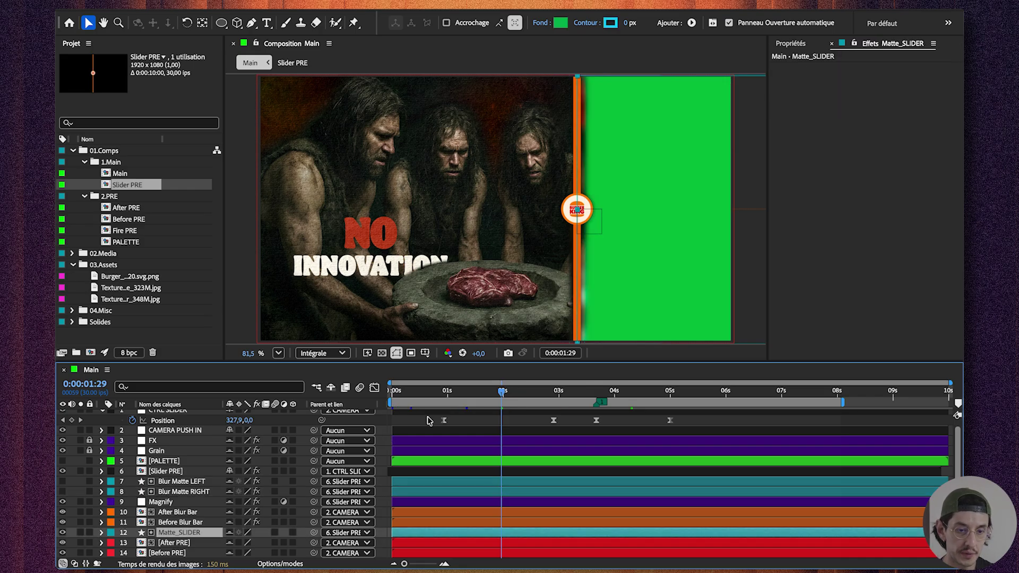
Examine the Matte_SLIDER shape and its Slider PRE parent, testing a CTRL SLIDER horizontal move and undoing it.
{"action": "scroll", "coordinate": [653, 155], "scroll_direction": "down", "scroll_amount": 3}
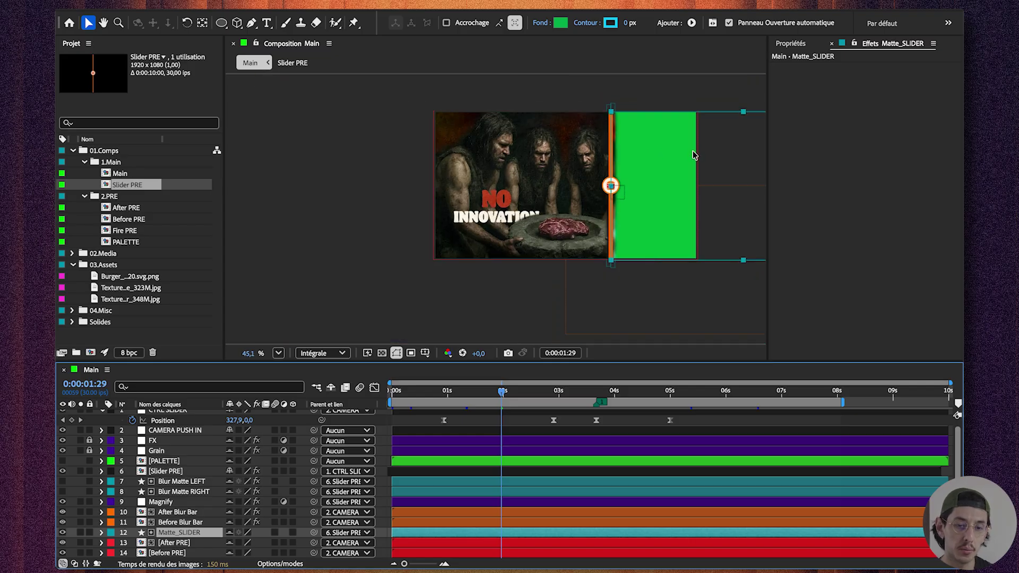
{"action": "scroll", "coordinate": [671, 160], "scroll_direction": "up", "scroll_amount": 3}
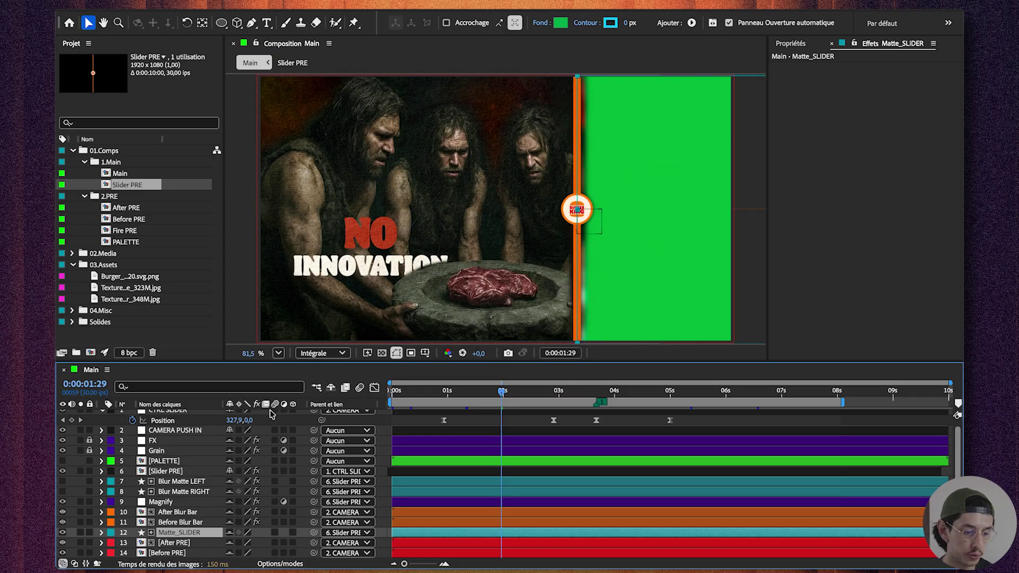
{"action": "left_click", "coordinate": [346, 532]}
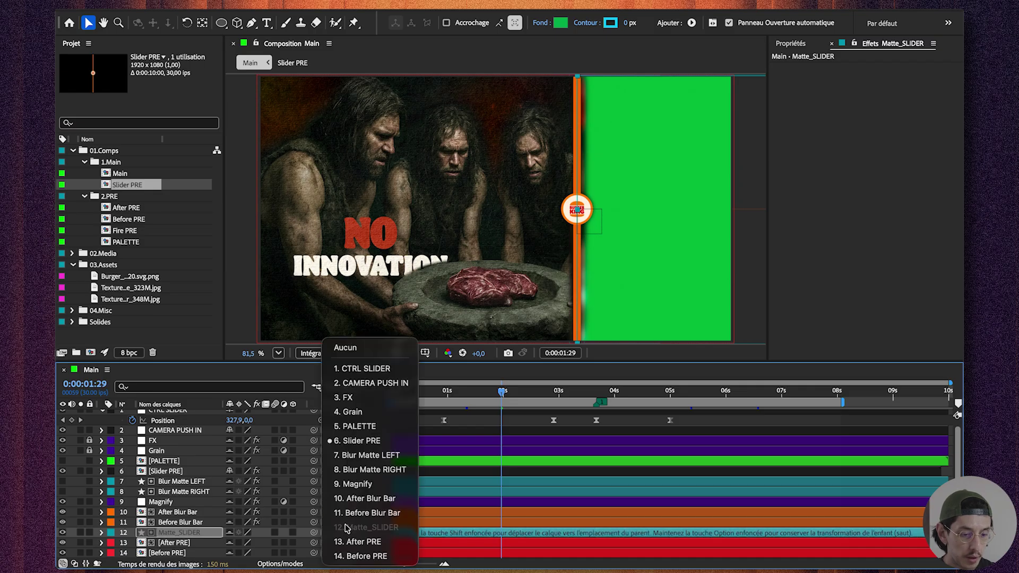
{"action": "left_click", "coordinate": [178, 471]}
{"action": "scroll", "coordinate": [198, 423], "scroll_direction": "up", "scroll_amount": 1}
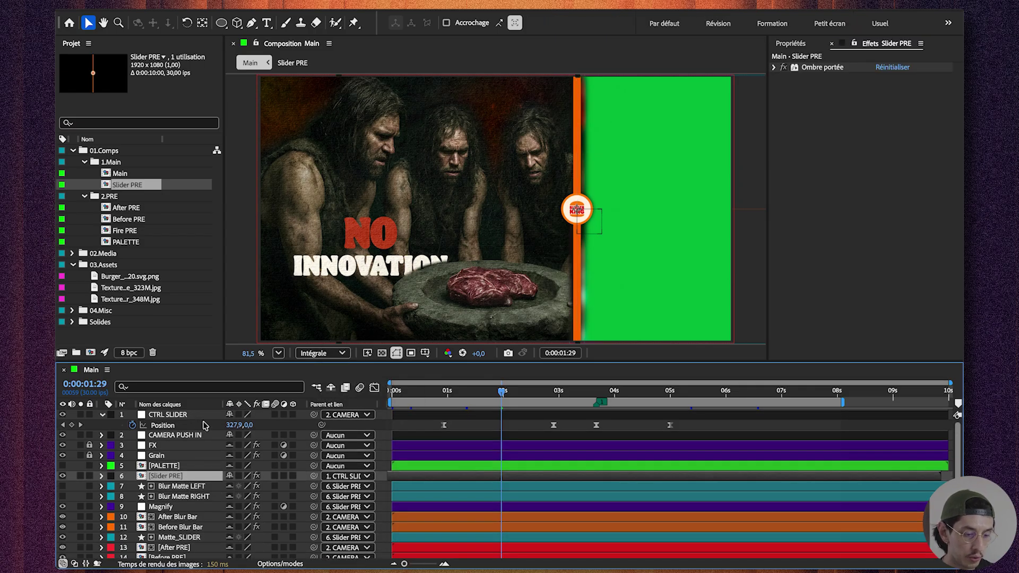
{"action": "left_click_drag", "start_coordinate": [233, 425], "coordinate": [244, 428]}
{"action": "key", "text": "super+z"}
Show the track matte options for the After PRE layer and keep Matte_SLIDER as its matte.
{"action": "scroll", "coordinate": [191, 522], "scroll_direction": "down", "scroll_amount": 1}
{"action": "left_click", "coordinate": [197, 543]}
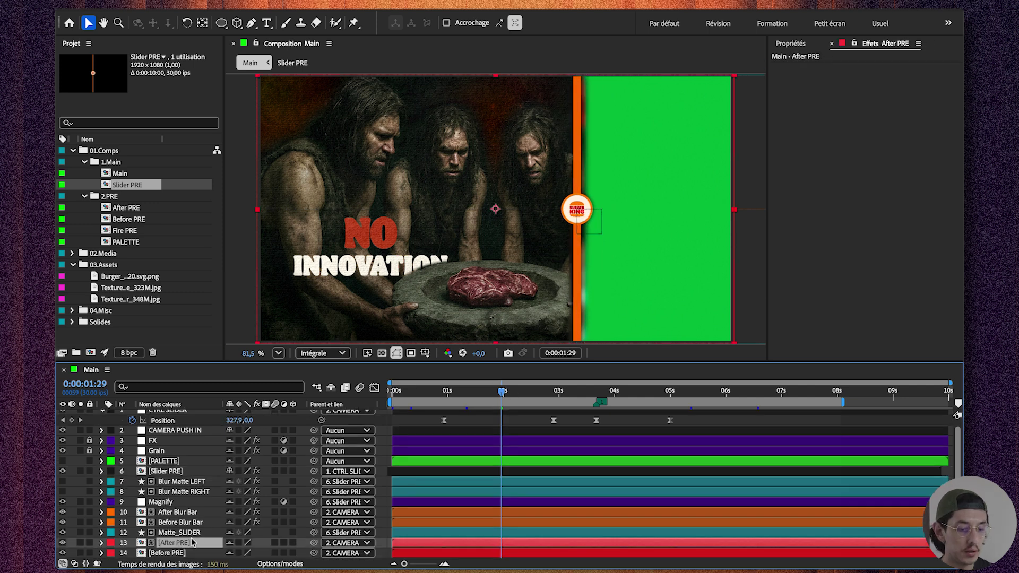
{"action": "key", "text": "F4"}
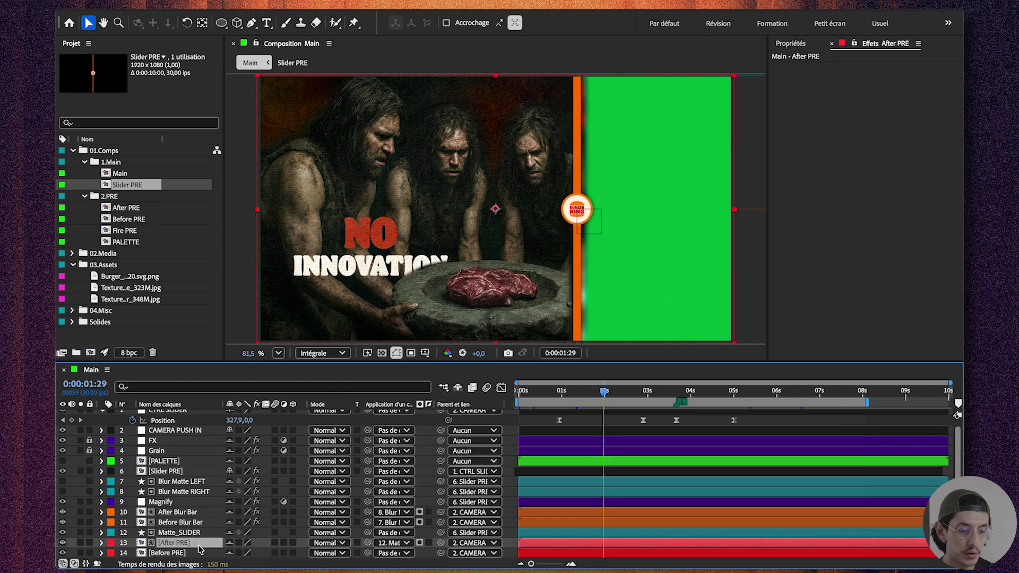
{"action": "left_click", "coordinate": [386, 543]}
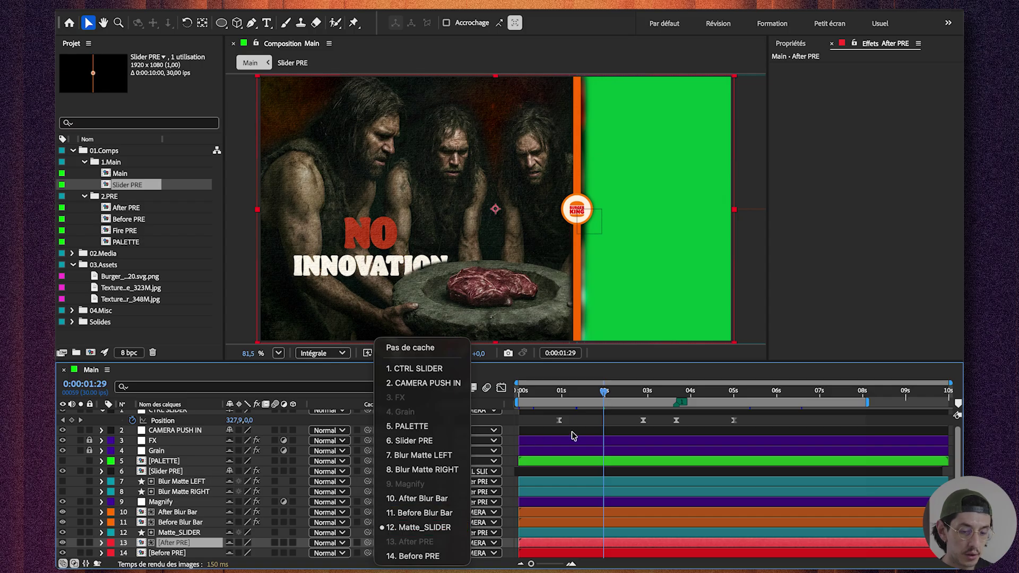
{"action": "left_click", "coordinate": [407, 526]}
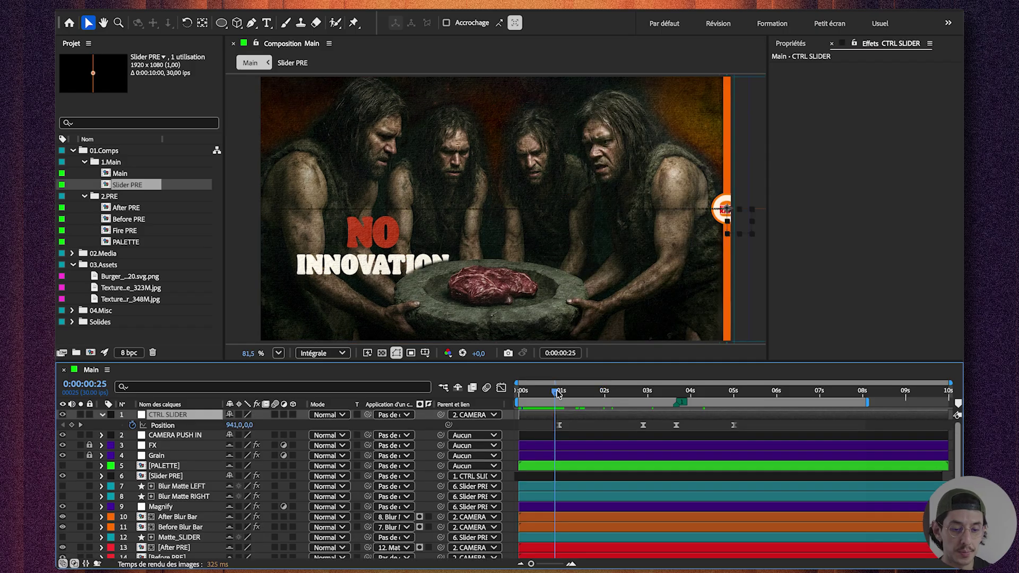
Preview CTRL SLIDER's position keyframes in Main from 0:00:00:25 to 0:00:05:27.
{"action": "left_click_drag", "start_coordinate": [559, 393], "coordinate": [563, 392]}
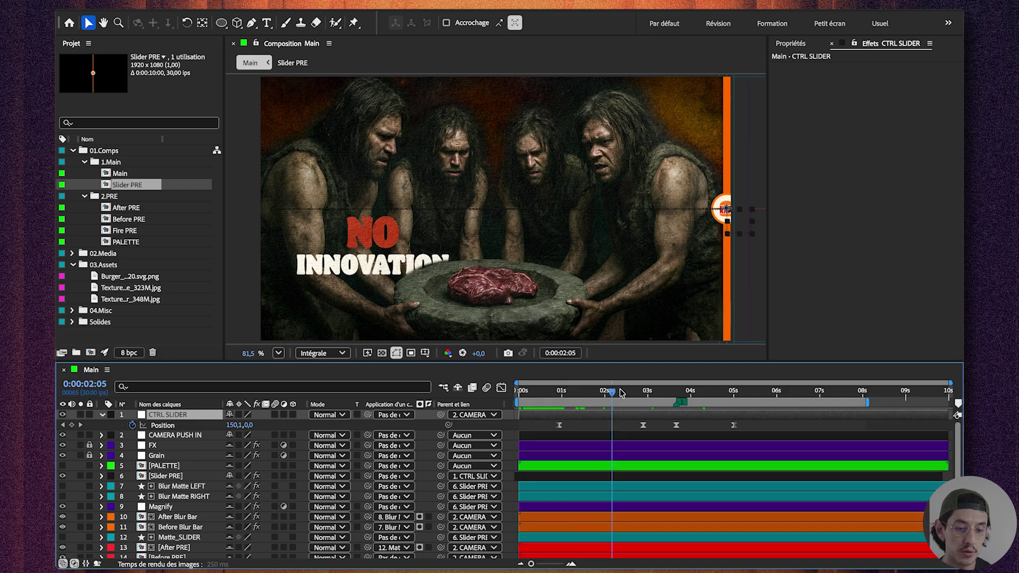
{"action": "left_click_drag", "start_coordinate": [584, 393], "coordinate": [647, 392]}
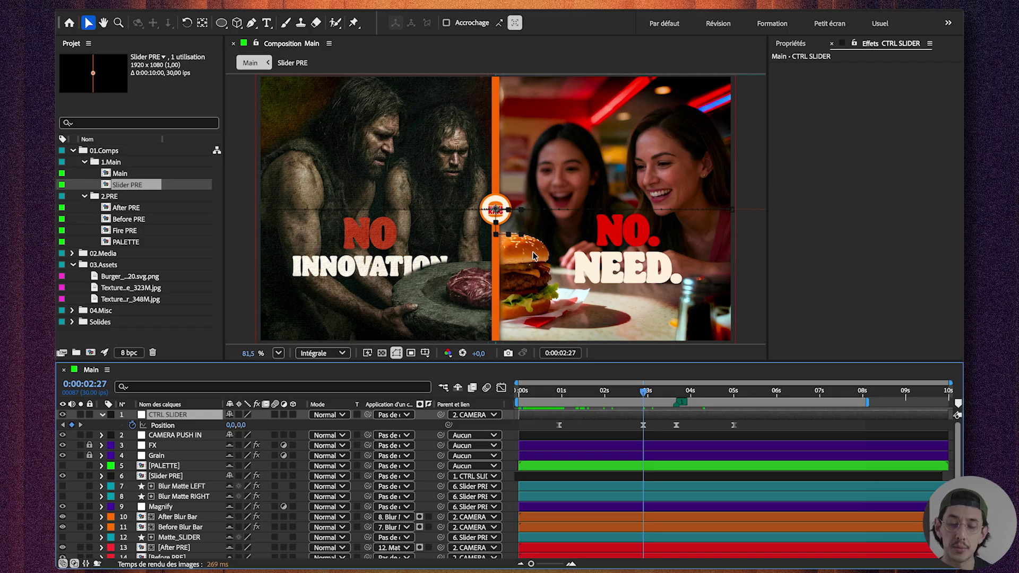
{"action": "left_click_drag", "start_coordinate": [645, 395], "coordinate": [733, 398]}
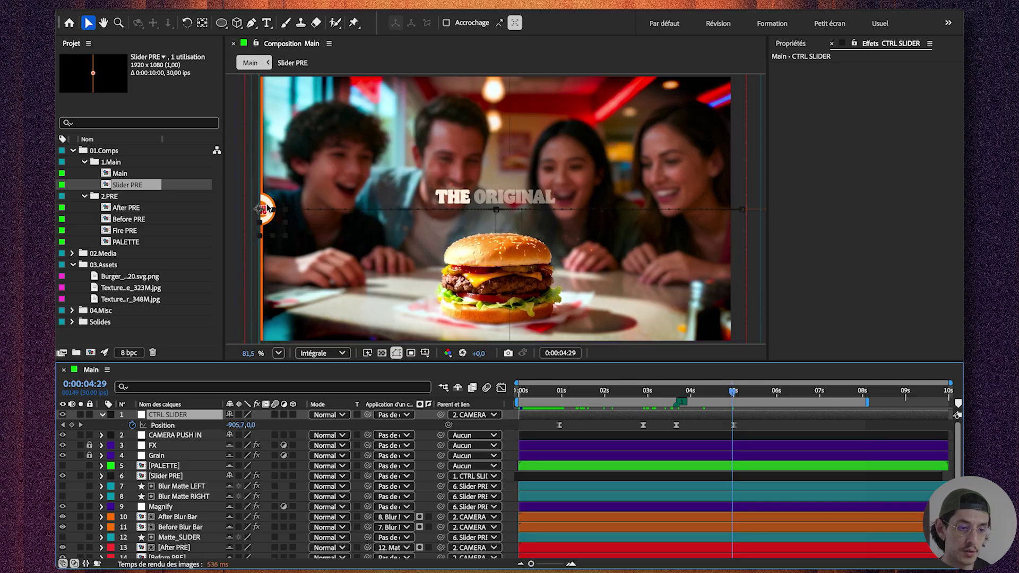
{"action": "left_click_drag", "start_coordinate": [733, 393], "coordinate": [740, 393]}
{"action": "left_click_drag", "start_coordinate": [747, 398], "coordinate": [773, 442]}
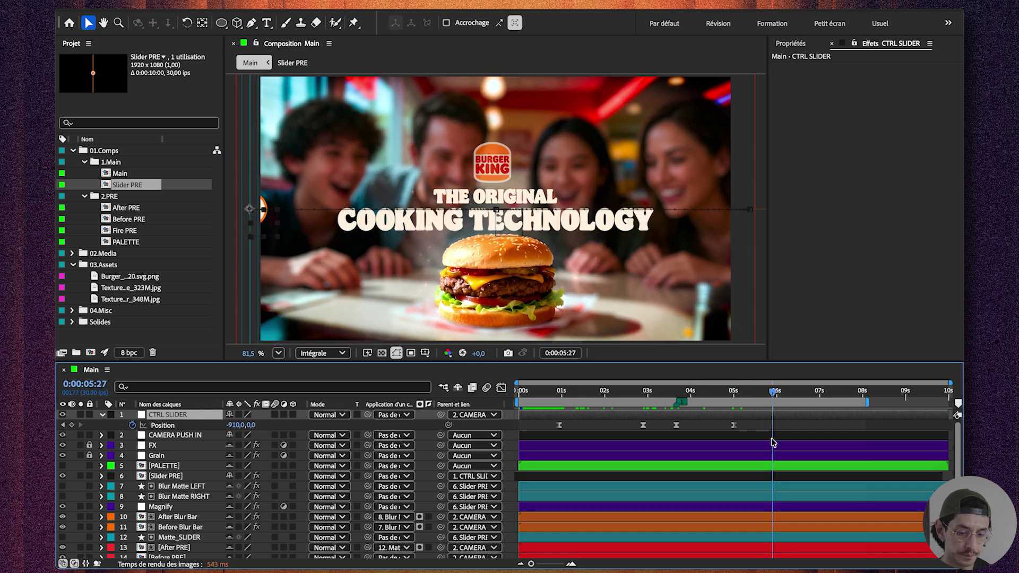
Show the CAMERA PUSH IN layer's Scale keyframes and preview the push-in from the start to 0:00:05:21.
{"action": "left_click", "coordinate": [771, 439]}
{"action": "key", "text": "u"}
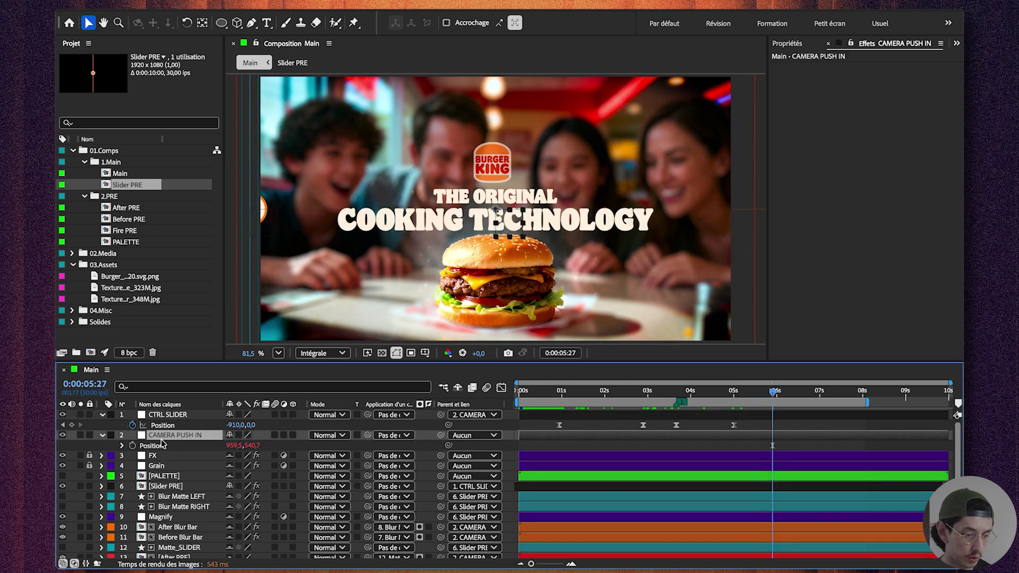
{"action": "key", "text": "Home"}
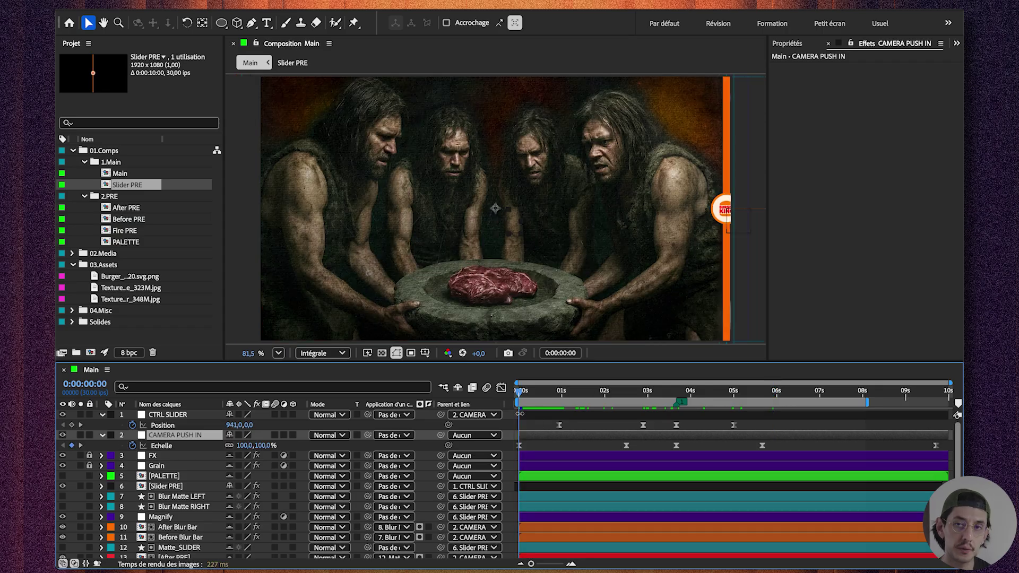
{"action": "key", "text": "F4"}
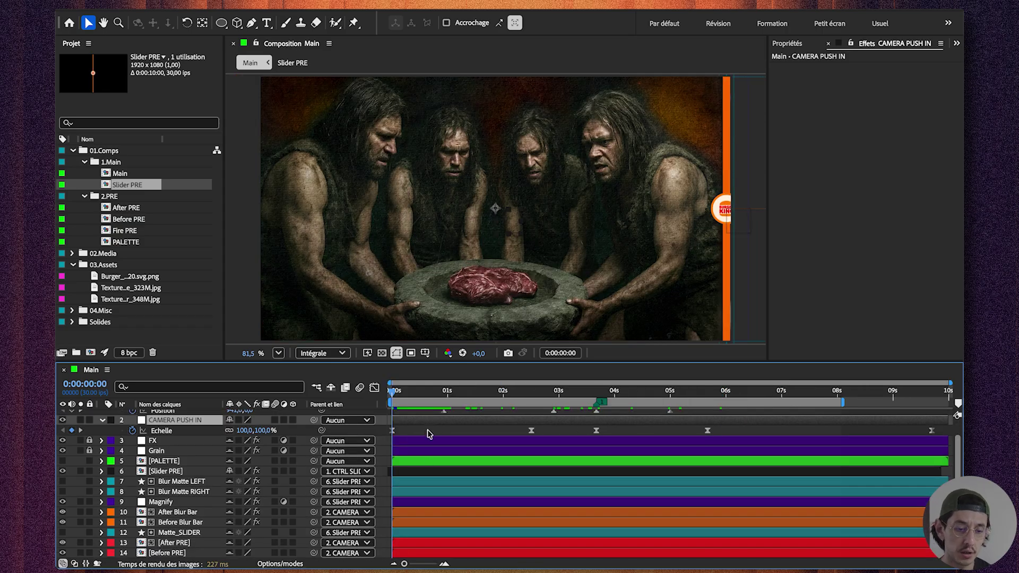
{"action": "left_click_drag", "start_coordinate": [419, 393], "coordinate": [395, 409]}
{"action": "left_click_drag", "start_coordinate": [552, 427], "coordinate": [407, 440]}
{"action": "scroll", "coordinate": [427, 427], "scroll_direction": "up", "scroll_amount": 1}
{"action": "left_click_drag", "start_coordinate": [408, 396], "coordinate": [661, 398]}
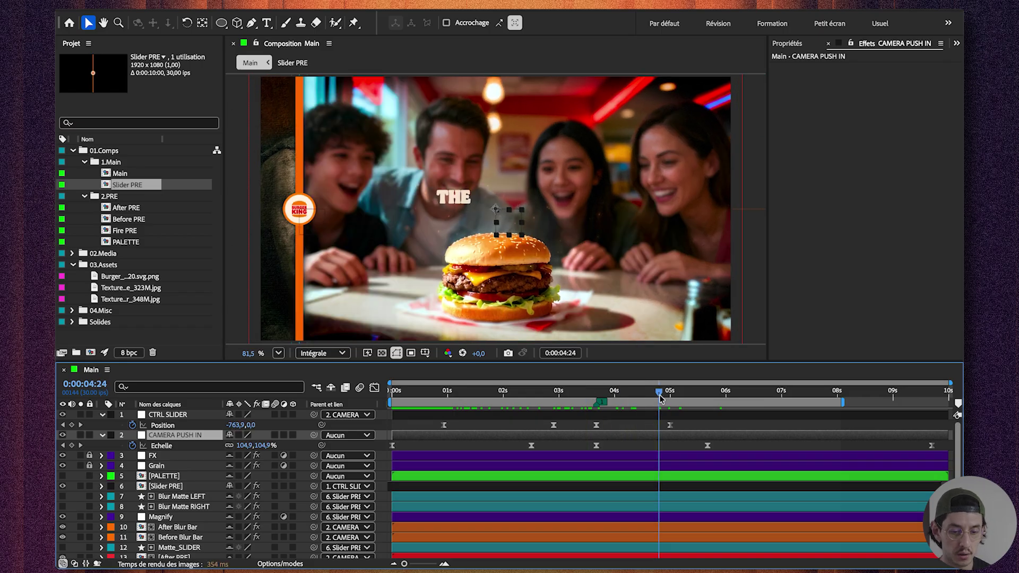
{"action": "left_click_drag", "start_coordinate": [661, 398], "coordinate": [710, 397]}
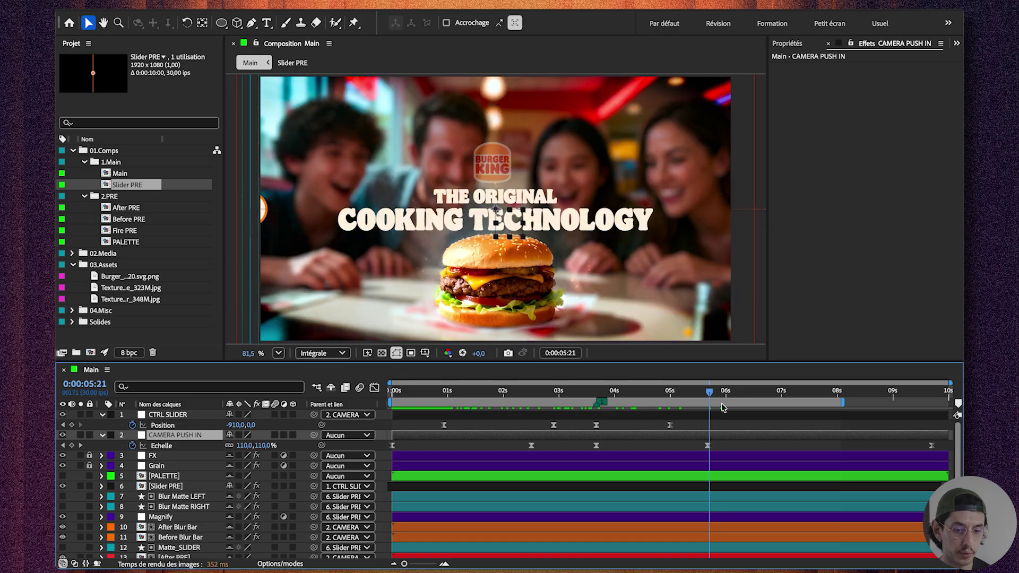
Preview the slider move in Main from the start to 0:00:04:24 and save the project.
{"action": "key", "text": "Home"}
{"action": "left_click", "coordinate": [422, 397]}
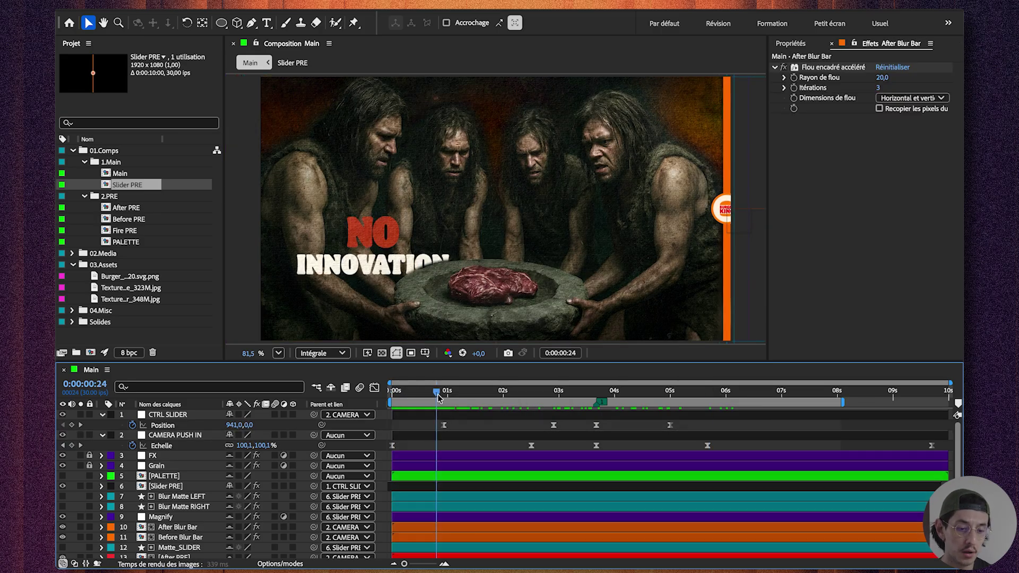
{"action": "left_click", "coordinate": [512, 391]}
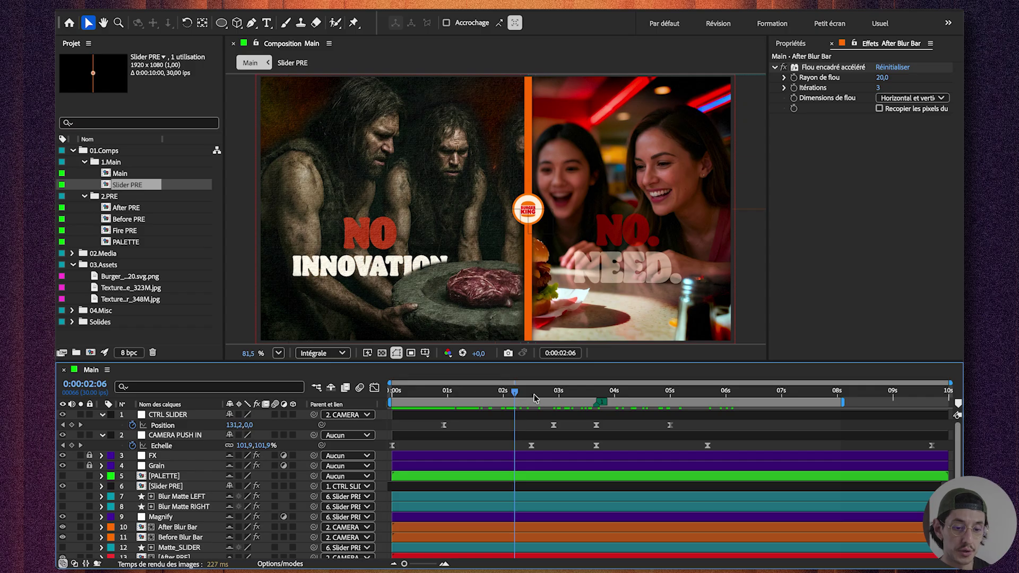
{"action": "left_click_drag", "start_coordinate": [529, 393], "coordinate": [659, 394]}
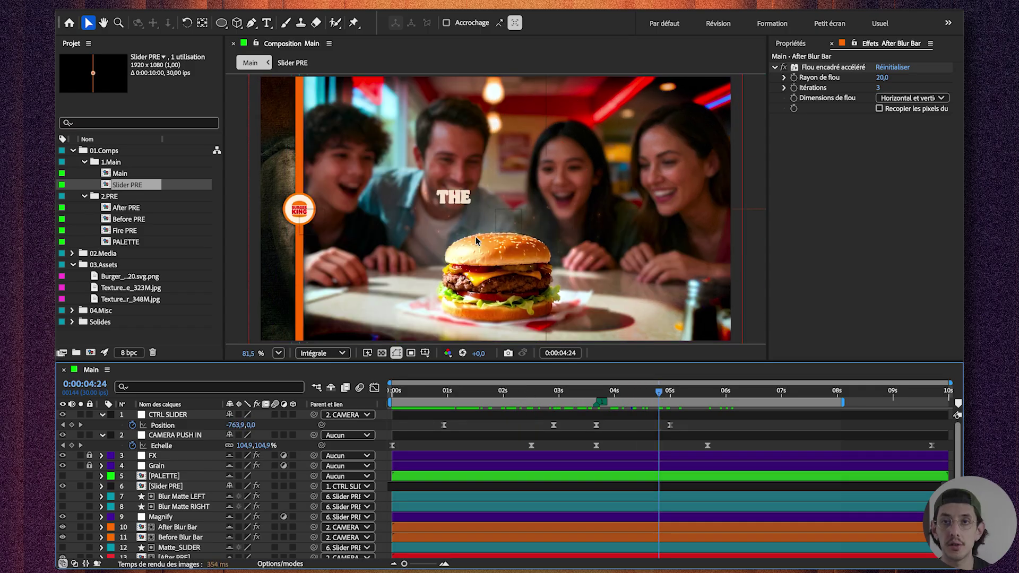
{"action": "left_click", "coordinate": [499, 218]}
{"action": "key", "text": "ctrl+s"}
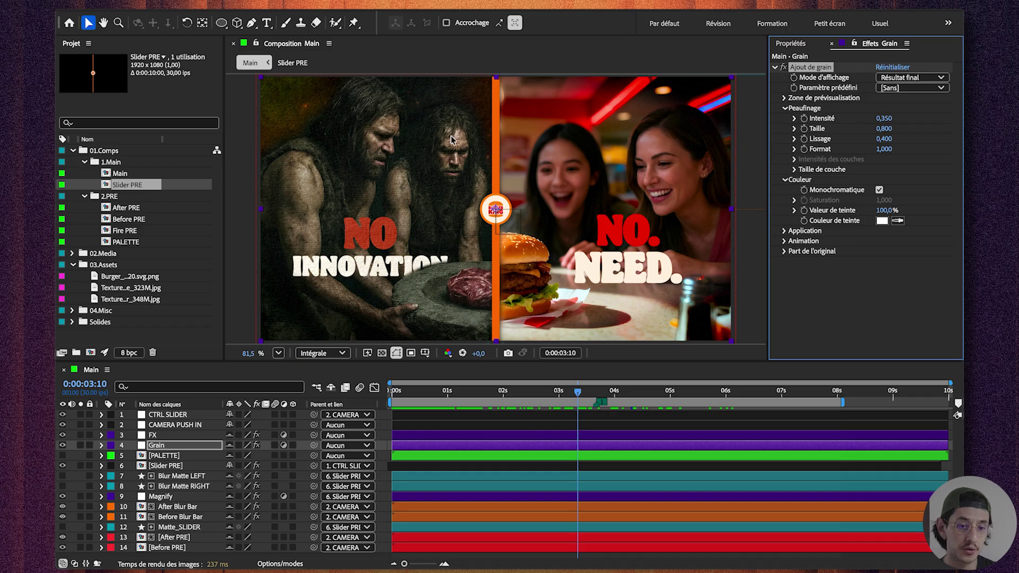
Examine the Grain layer's Ajout de grain effect up close in the image, comparing it with Monochromatique turned off.
{"action": "scroll", "coordinate": [654, 125], "scroll_direction": "up", "scroll_amount": 5}
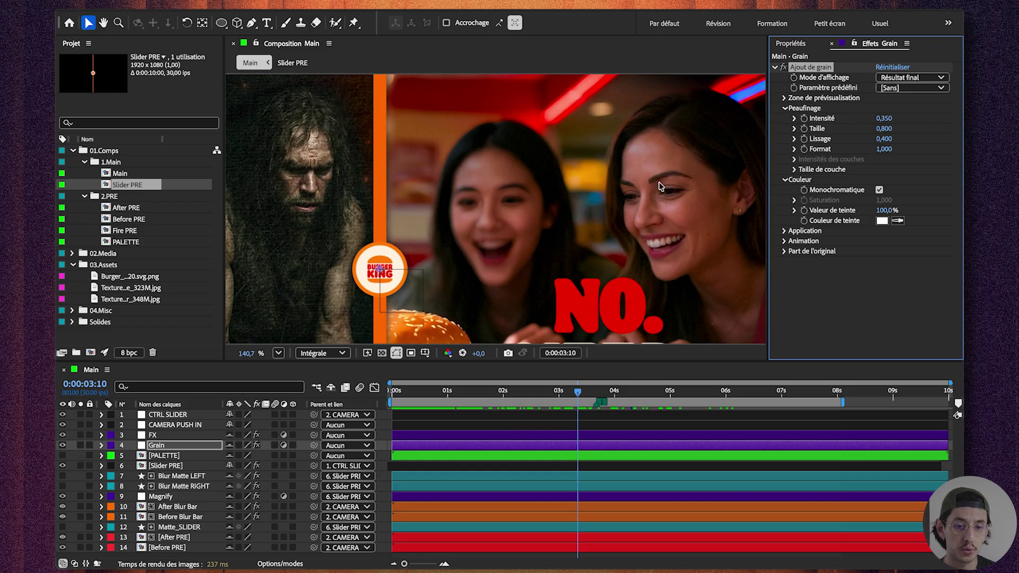
{"action": "scroll", "coordinate": [650, 157], "scroll_direction": "down", "scroll_amount": 5}
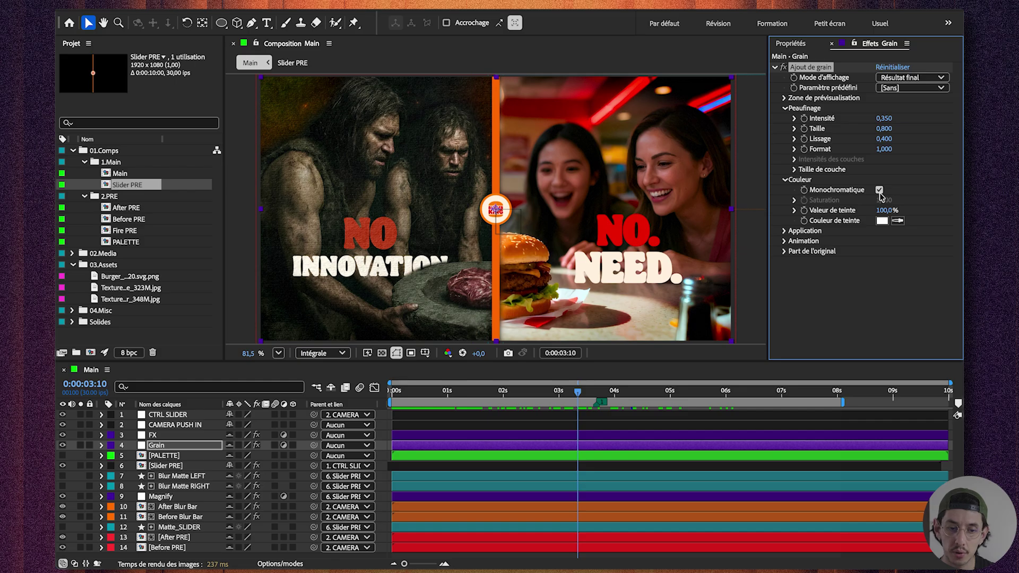
{"action": "scroll", "coordinate": [638, 128], "scroll_direction": "up", "scroll_amount": 5}
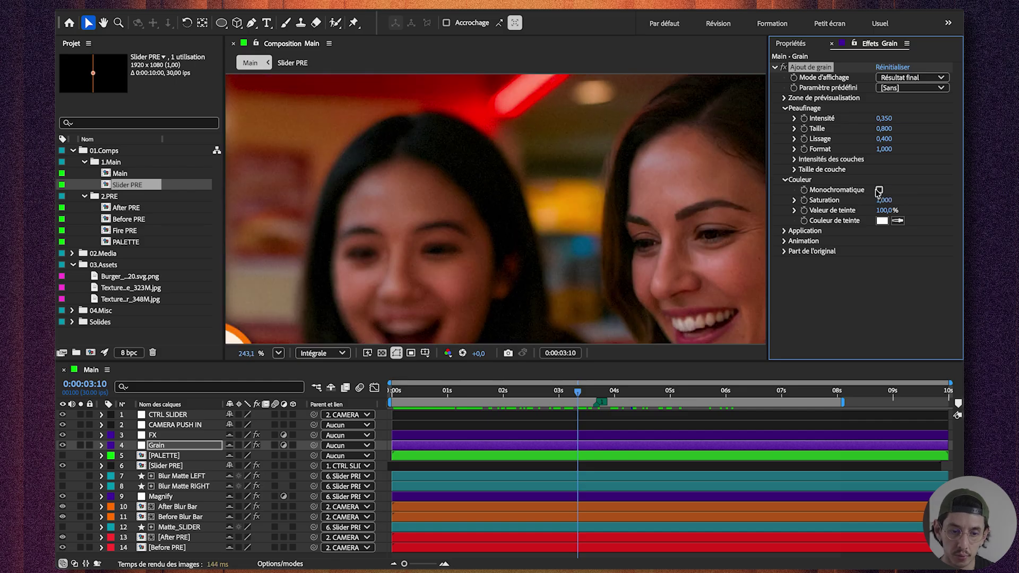
{"action": "key", "text": "shift+slash"}
Examine the FX layer's Flou gaussien settings and compare the NO. lettering up close with the effect off and on.
{"action": "left_click", "coordinate": [610, 436]}
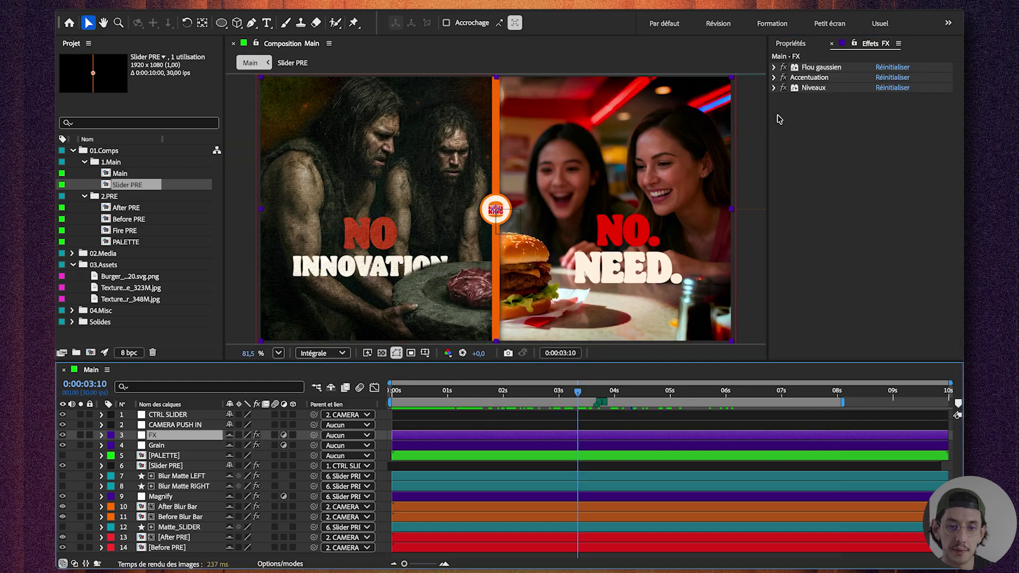
{"action": "left_click", "coordinate": [814, 68]}
{"action": "left_click", "coordinate": [775, 67]}
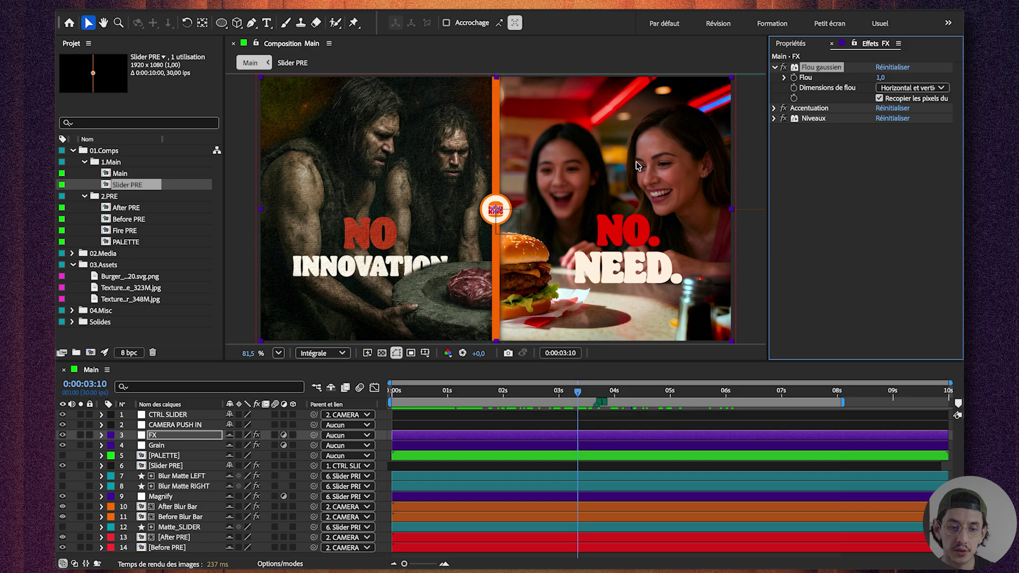
{"action": "scroll", "coordinate": [622, 240], "scroll_direction": "up", "scroll_amount": 6}
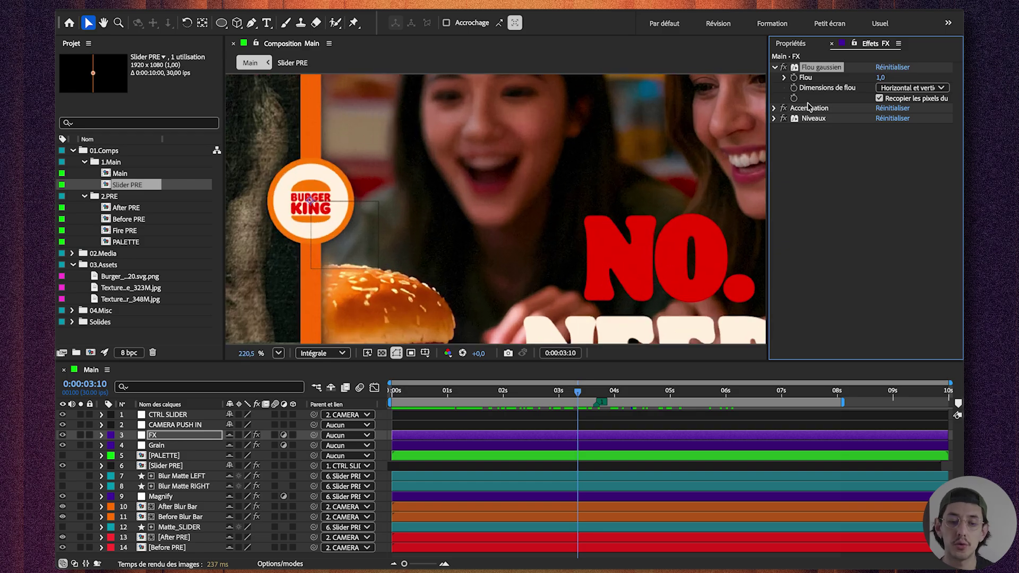
{"action": "scroll", "coordinate": [634, 238], "scroll_direction": "up", "scroll_amount": 3}
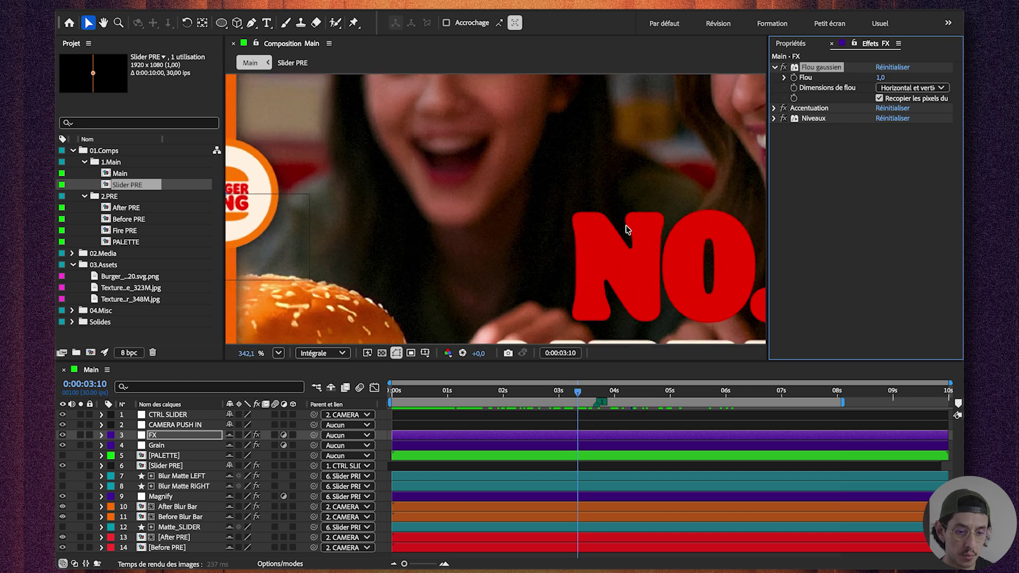
{"action": "left_click", "coordinate": [785, 67]}
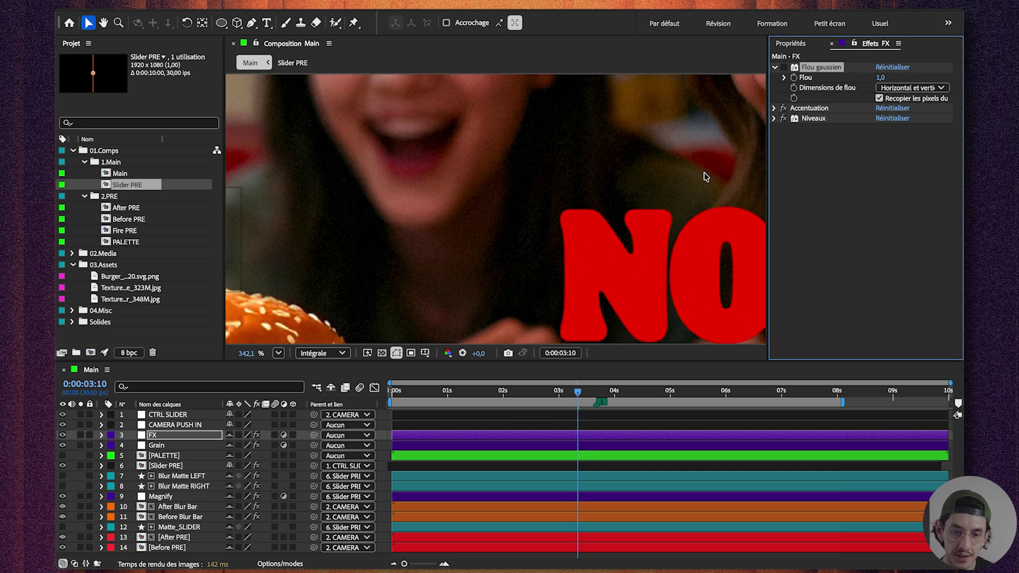
{"action": "left_click", "coordinate": [785, 68]}
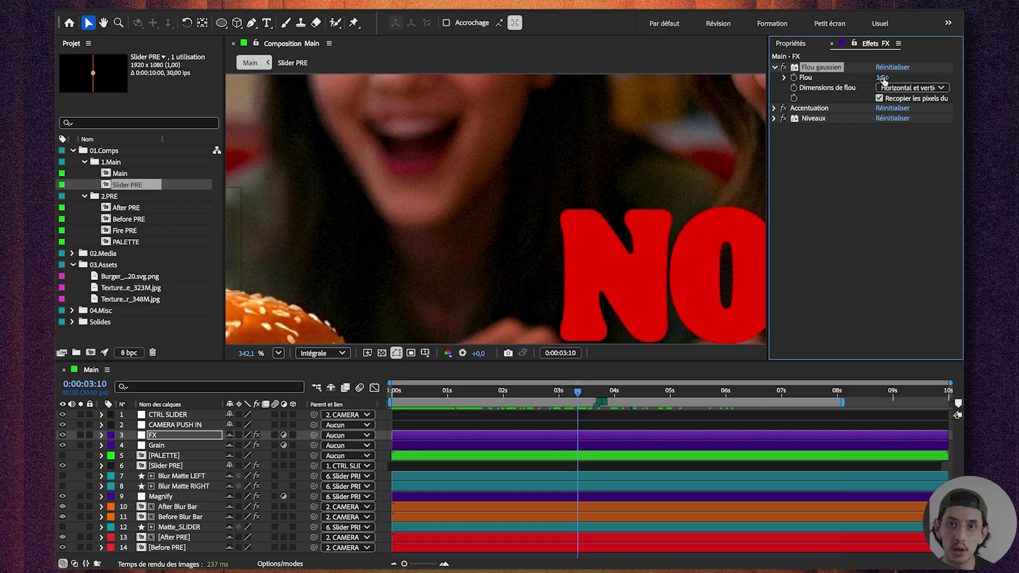
{"action": "left_click", "coordinate": [775, 68]}
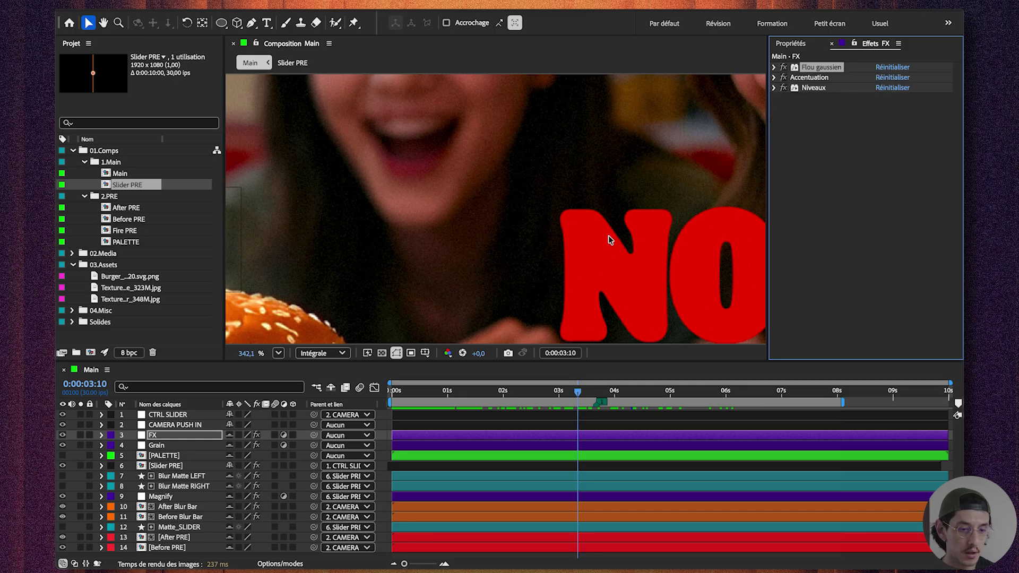
{"action": "scroll", "coordinate": [552, 247], "scroll_direction": "down", "scroll_amount": 5}
{"action": "scroll", "coordinate": [607, 199], "scroll_direction": "down", "scroll_amount": 4}
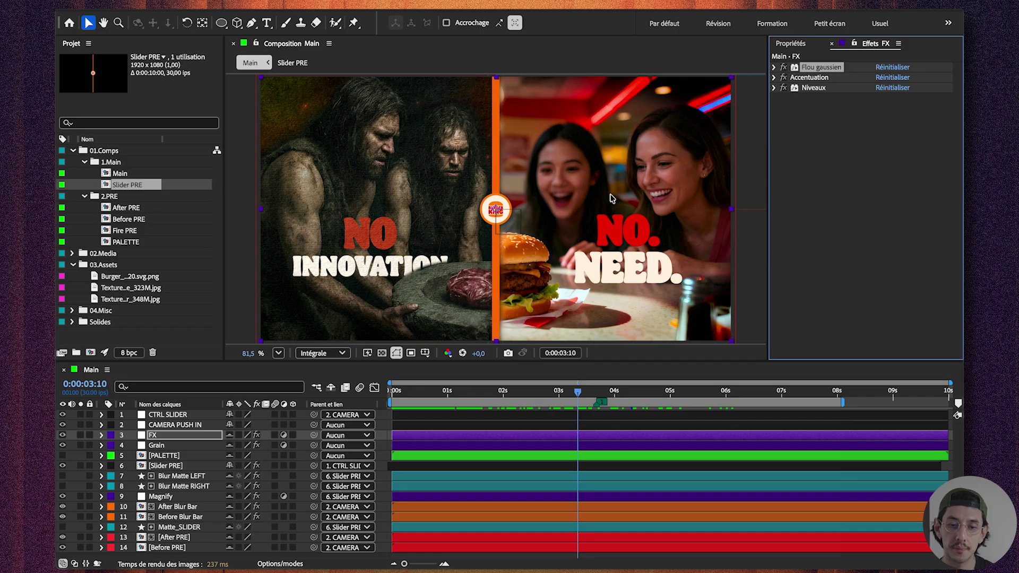
Examine the FX layer's Accentuation settings and inspect the sharpened image up close.
{"action": "left_click", "coordinate": [775, 78]}
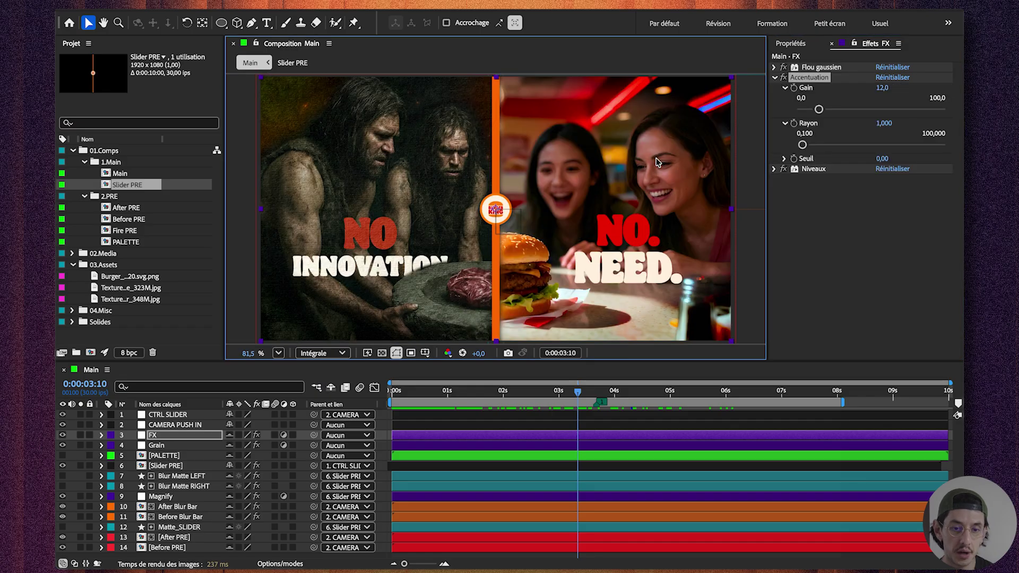
{"action": "left_click", "coordinate": [774, 77]}
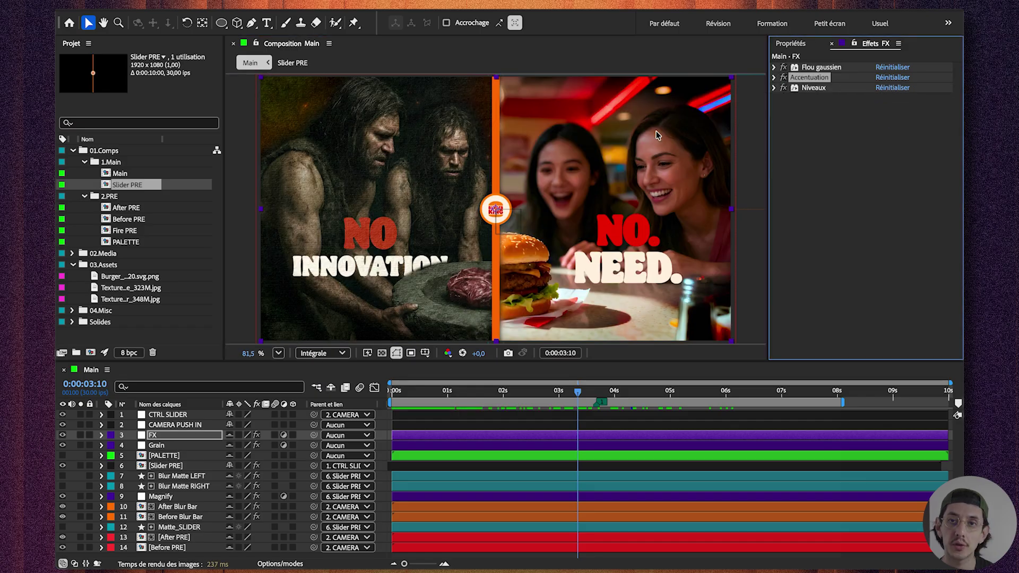
{"action": "scroll", "coordinate": [600, 151], "scroll_direction": "up", "scroll_amount": 3}
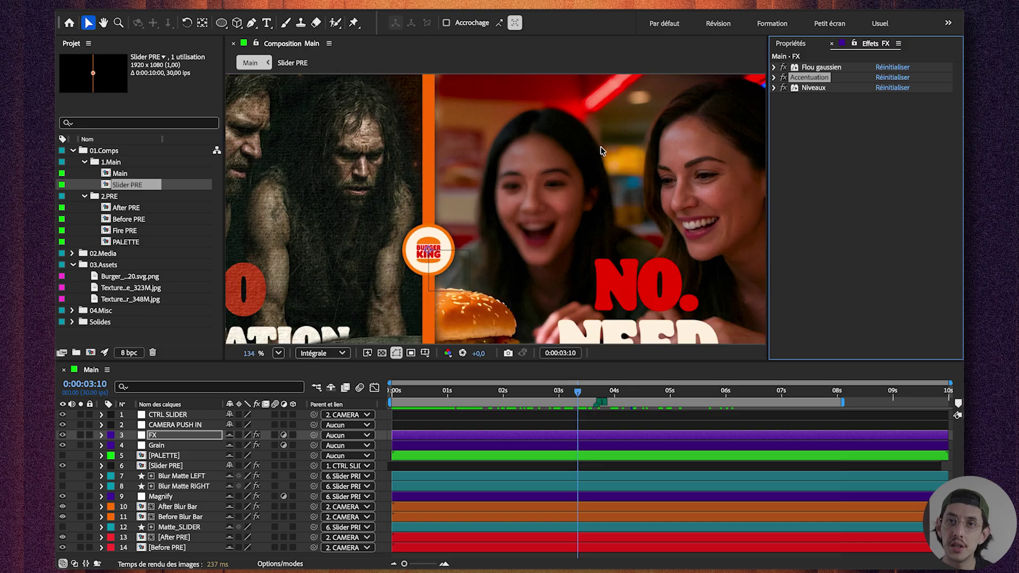
{"action": "scroll", "coordinate": [631, 145], "scroll_direction": "down", "scroll_amount": 3}
Examine the FX layer's Niveaux histogram and input levels, and return to the start of the composition.
{"action": "left_click", "coordinate": [775, 88]}
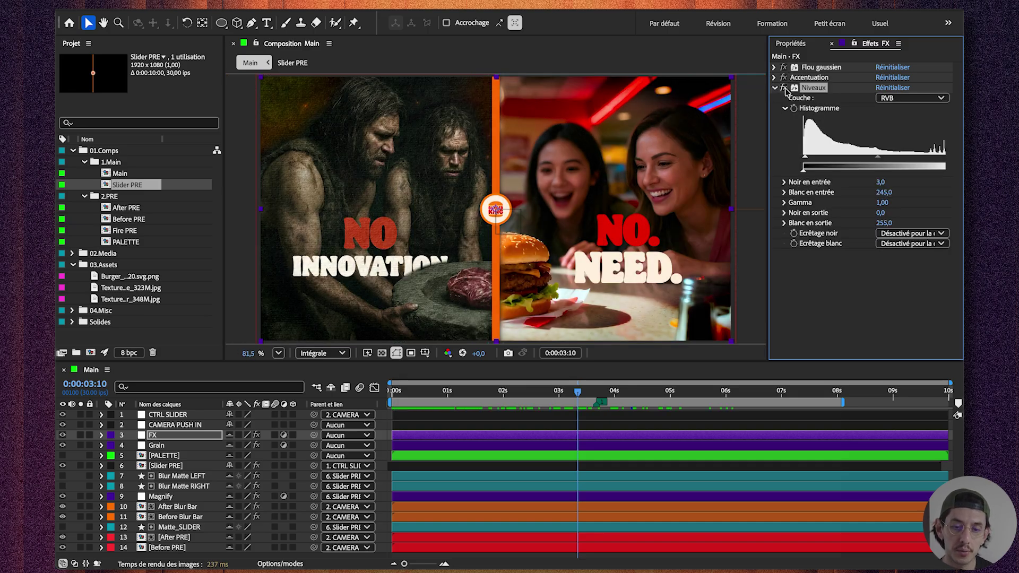
{"action": "left_click", "coordinate": [634, 171]}
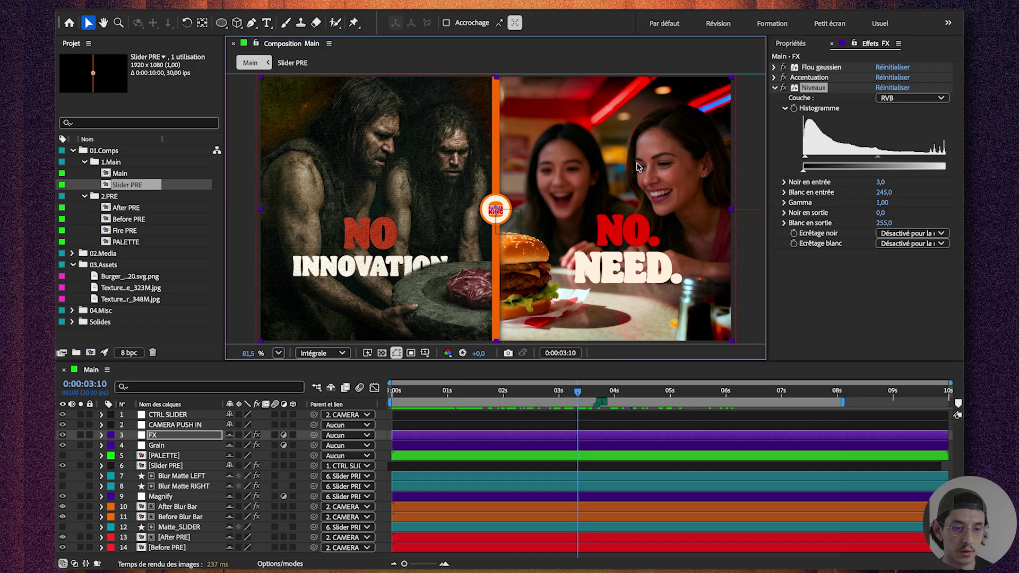
{"action": "left_click", "coordinate": [438, 448]}
{"action": "key", "text": "Home"}
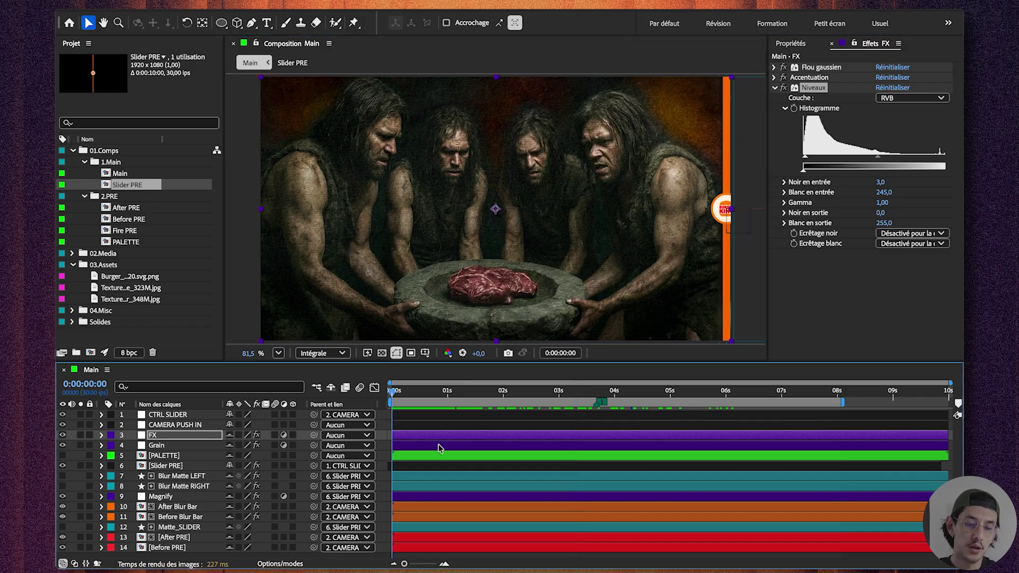